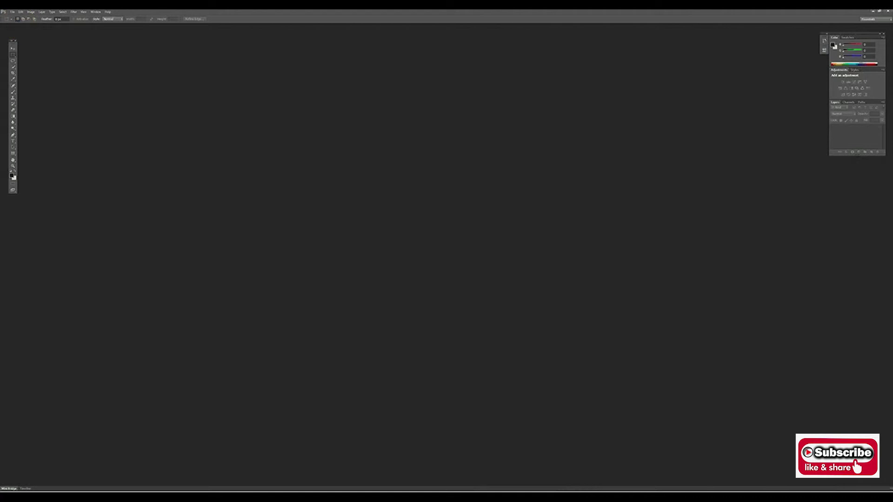
- Switch from Photoshop CS5 to the Notepad file of 4K scaling instructions
{"action": "left_click", "coordinate": [11, 88]}
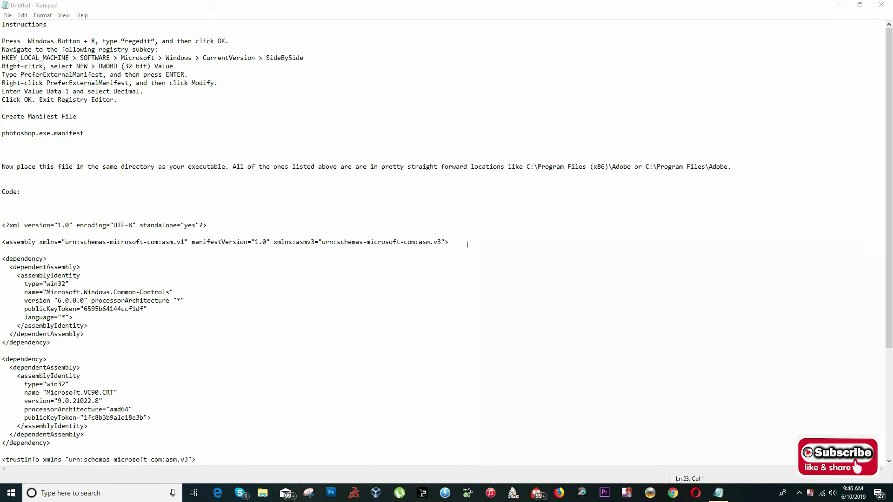
- Number the first Notepad instruction as '1.' and remove the blank line above it
{"action": "left_click", "coordinate": [2, 40]}
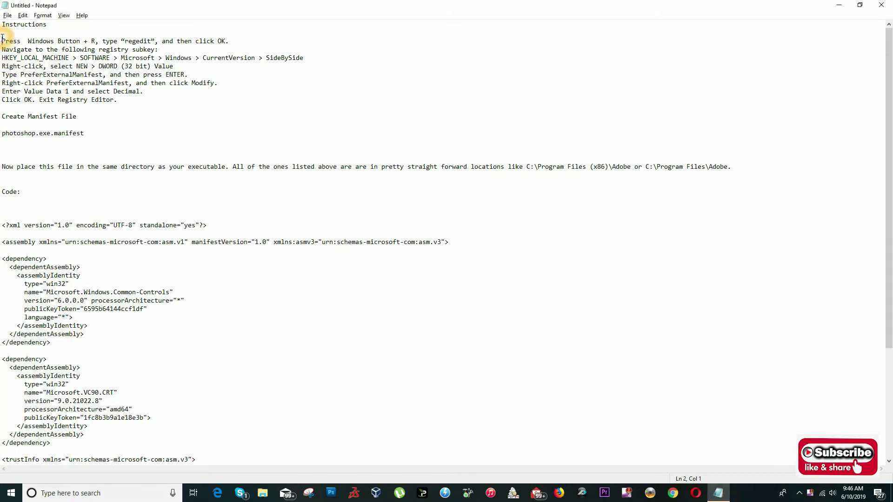
{"action": "key", "text": "BackSpace"}
{"action": "type", "text": "1."}
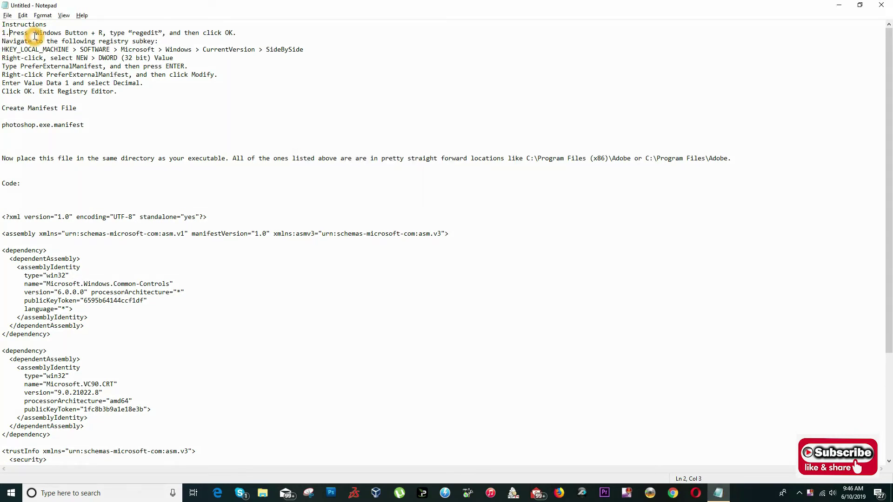
- Search Windows for regedit and launch the Registry Editor
{"action": "left_click", "coordinate": [110, 492]}
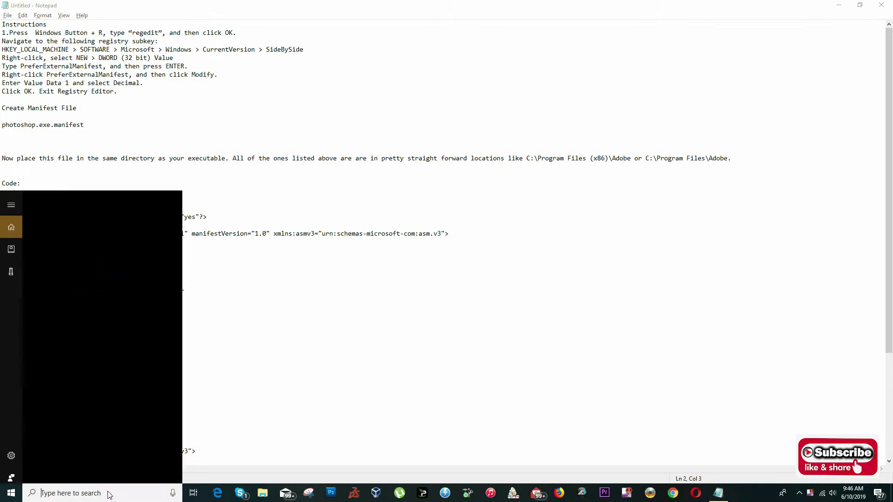
{"action": "type", "text": "rgwe"}
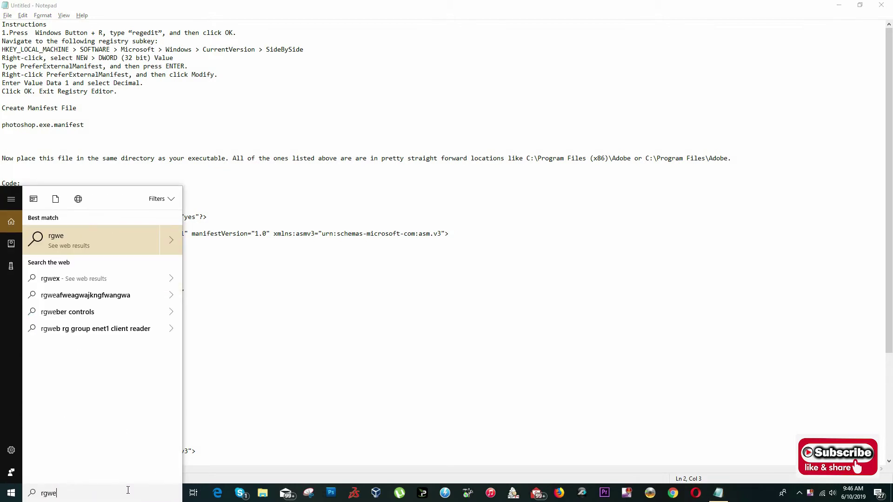
{"action": "key", "text": "BackSpace"}
{"action": "key", "text": "BackSpace"}
{"action": "key", "text": "BackSpace"}
{"action": "type", "text": "e"}
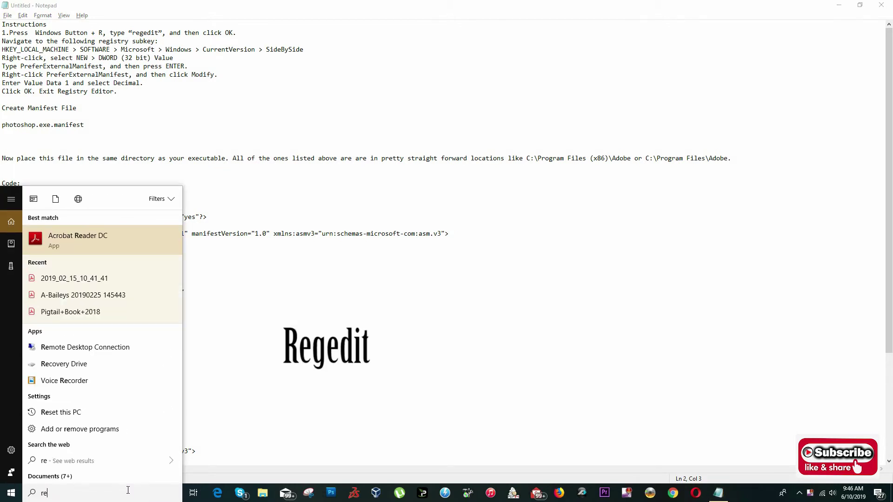
{"action": "type", "text": "ge"}
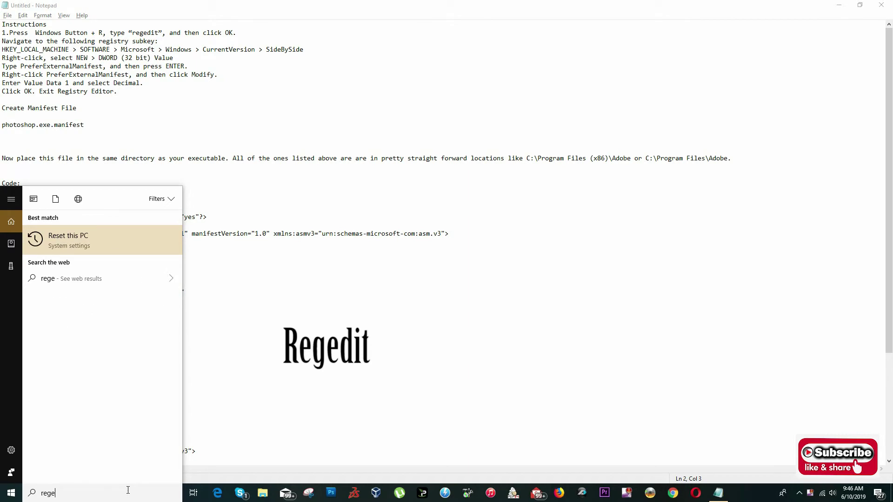
{"action": "type", "text": "dit"}
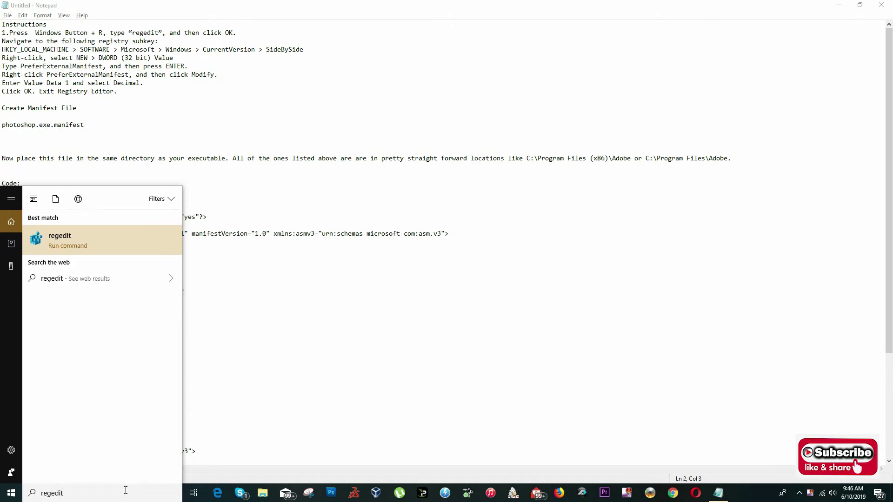
{"action": "left_click", "coordinate": [65, 248]}
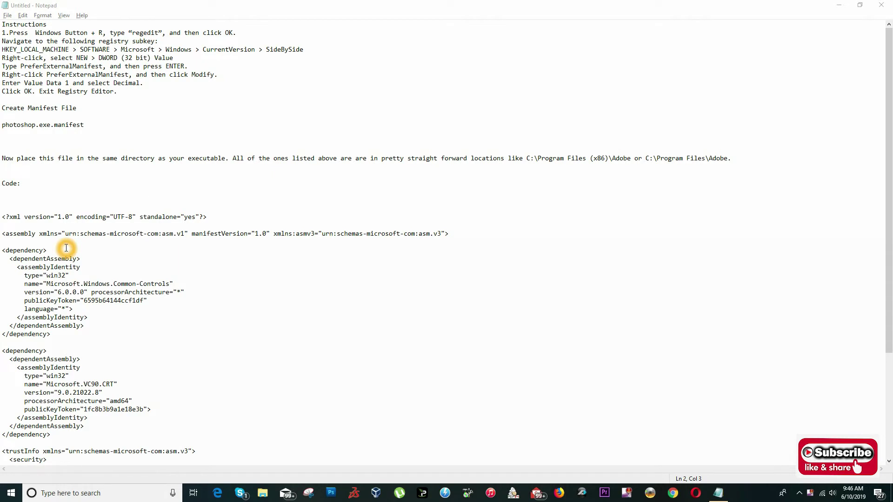
- Expand HKEY_LOCAL_MACHINE > SOFTWARE > Microsoft in Registry Editor
{"action": "left_click_drag", "start_coordinate": [230, 26], "coordinate": [376, 99]}
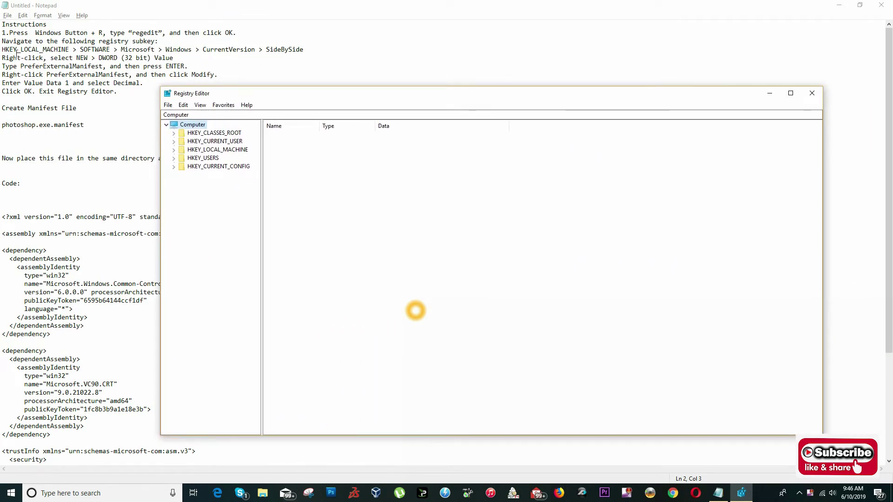
{"action": "left_click", "coordinate": [174, 150]}
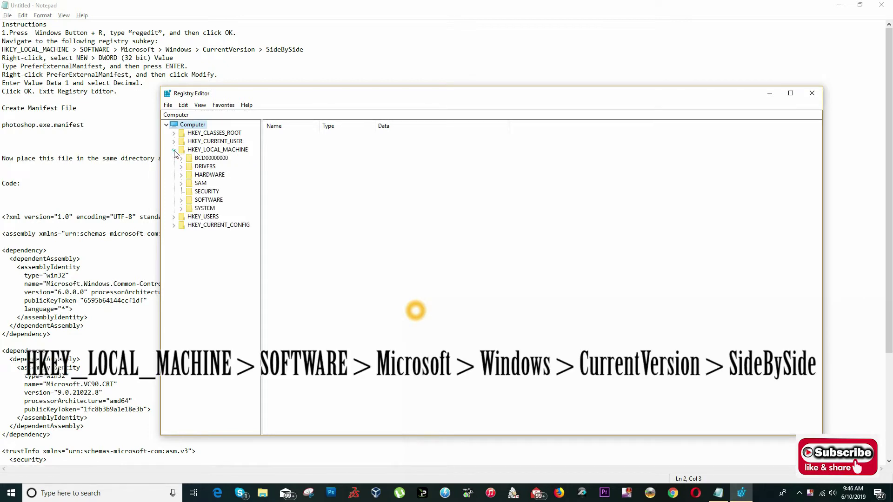
{"action": "left_click", "coordinate": [182, 203]}
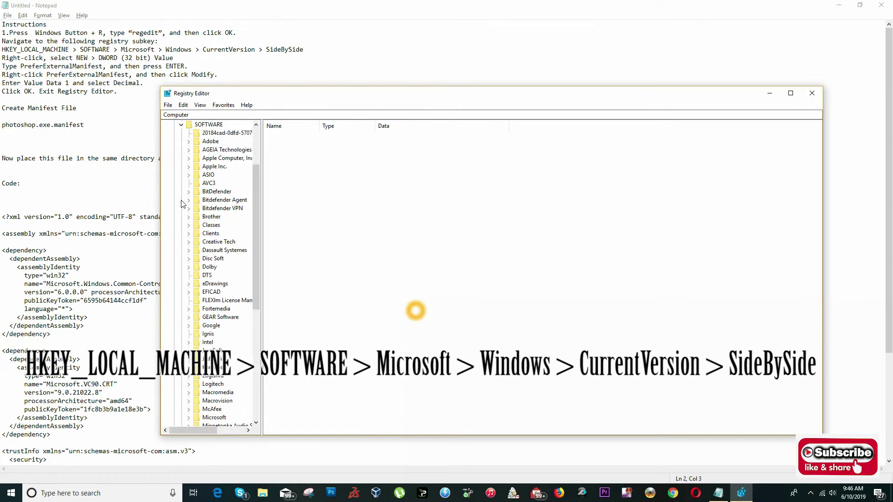
{"action": "scroll", "coordinate": [202, 190], "scroll_direction": "down", "scroll_amount": 5}
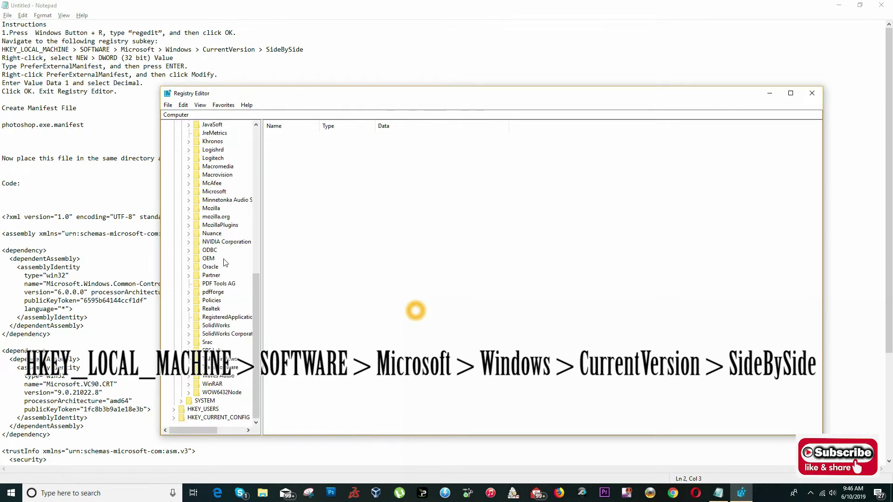
{"action": "scroll", "coordinate": [225, 262], "scroll_direction": "down", "scroll_amount": 1}
{"action": "left_click", "coordinate": [190, 243]}
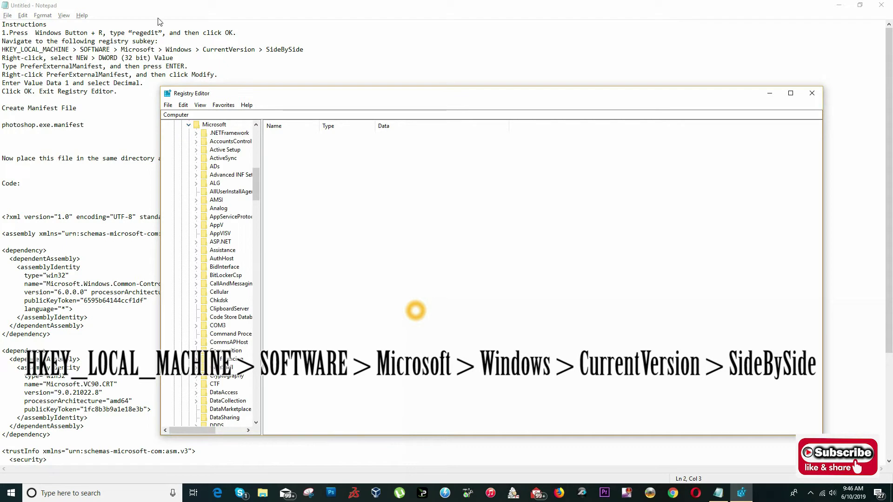
{"action": "scroll", "coordinate": [220, 231], "scroll_direction": "down", "scroll_amount": 15}
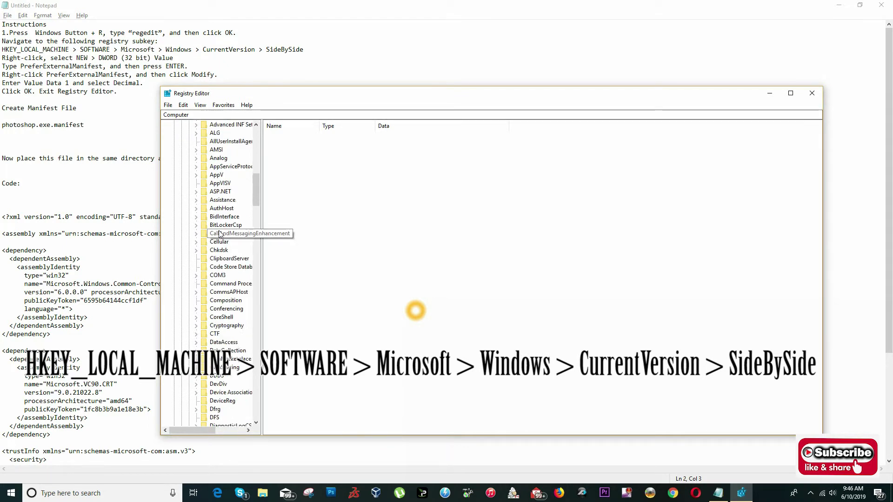
{"action": "scroll", "coordinate": [220, 230], "scroll_direction": "down", "scroll_amount": 20}
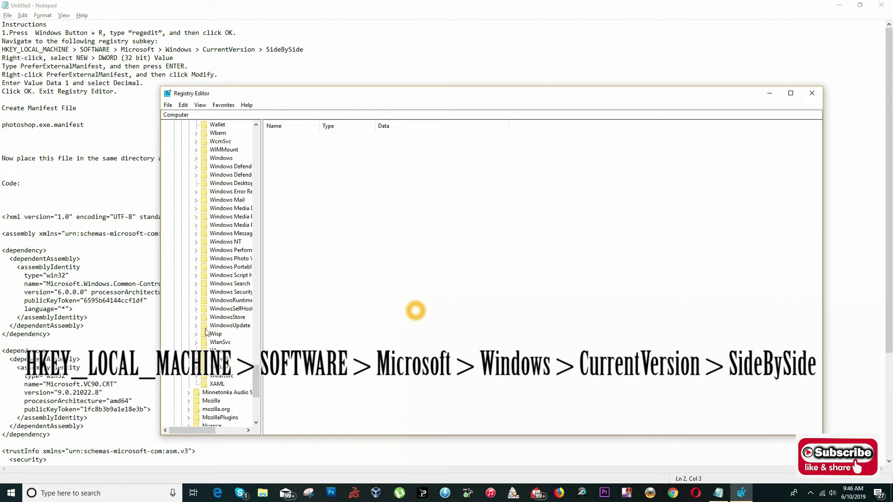
- Expand Windows > CurrentVersion and select the SideBySide key to show its values
{"action": "left_click", "coordinate": [196, 158]}
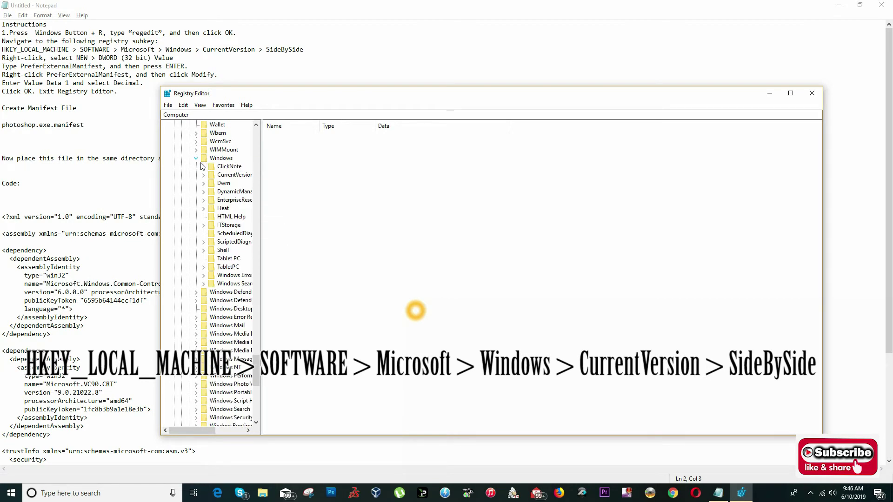
{"action": "left_click", "coordinate": [204, 176]}
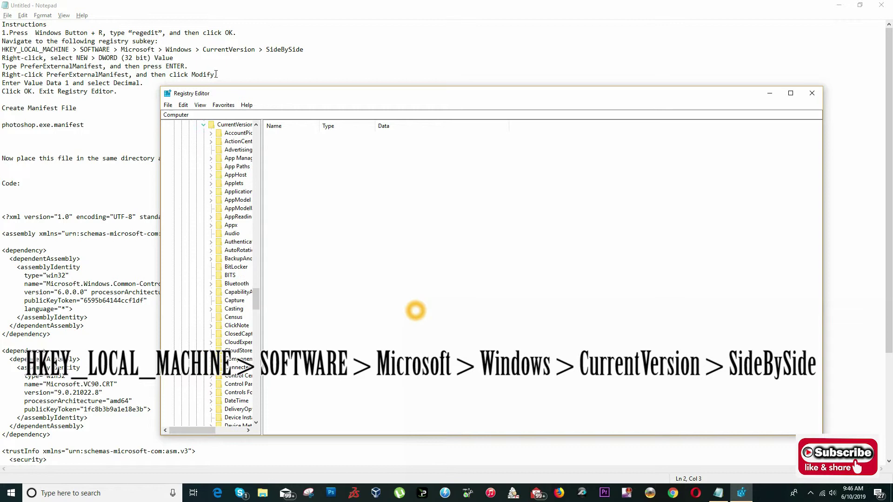
{"action": "scroll", "coordinate": [235, 279], "scroll_direction": "down", "scroll_amount": 20}
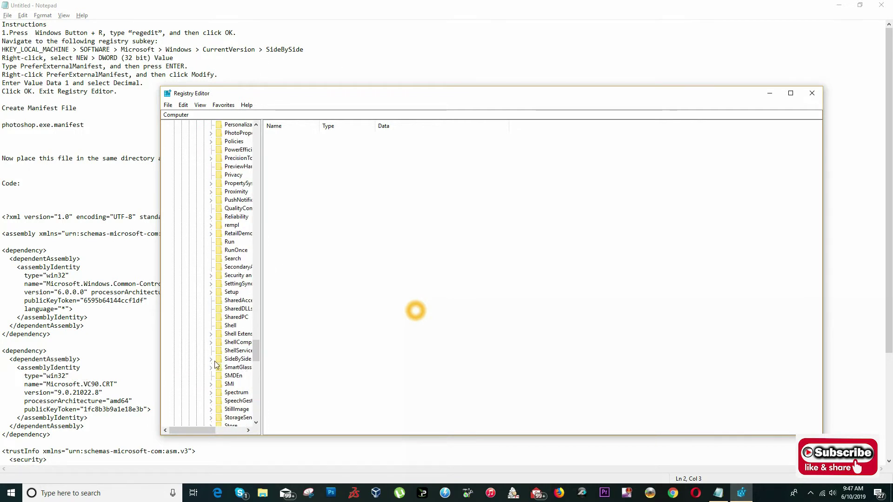
{"action": "left_click", "coordinate": [212, 359]}
{"action": "left_click", "coordinate": [225, 362]}
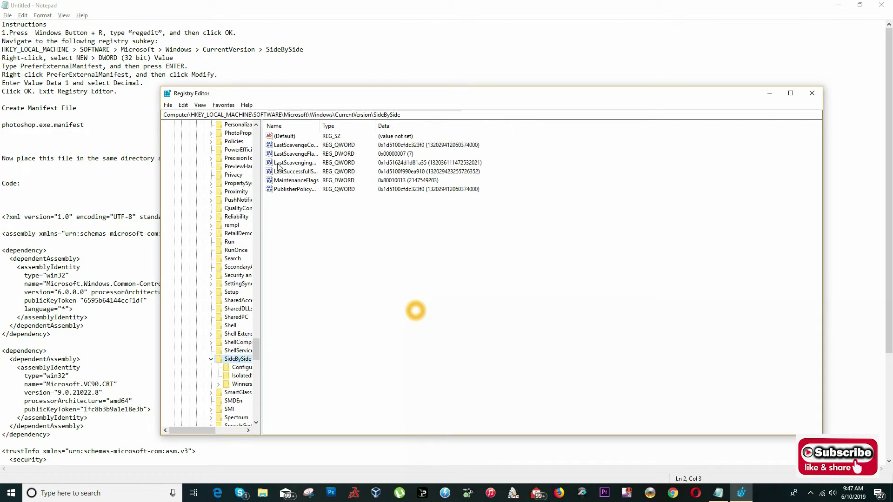
- Copy the name PreferExternalManifest from the Notepad instructions
{"action": "left_click_drag", "start_coordinate": [260, 95], "coordinate": [355, 73]}
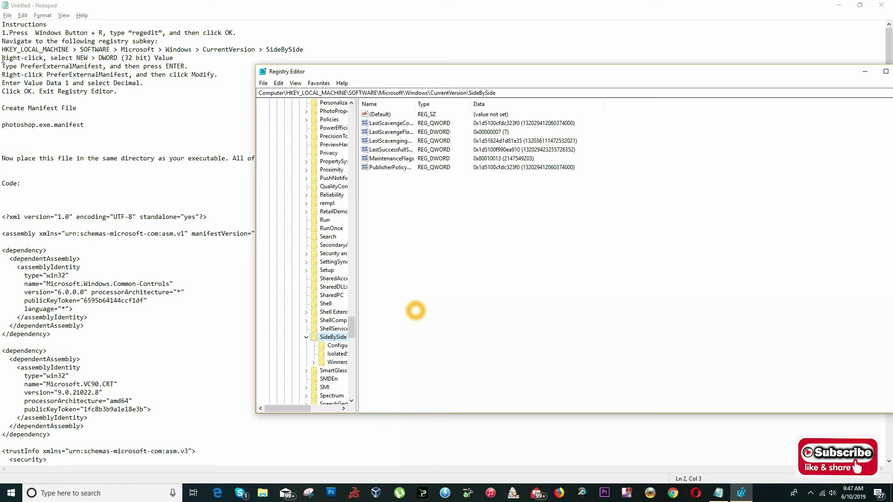
{"action": "left_click_drag", "start_coordinate": [2, 59], "coordinate": [168, 58]}
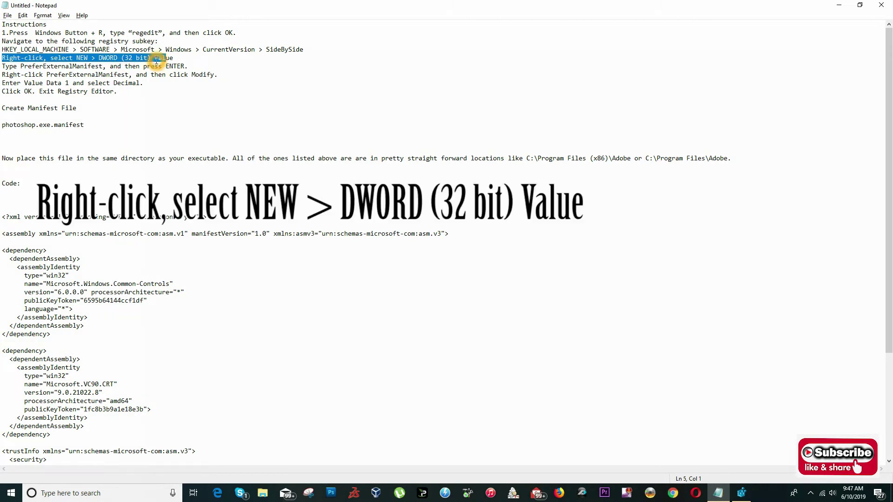
{"action": "right_click", "coordinate": [21, 68]}
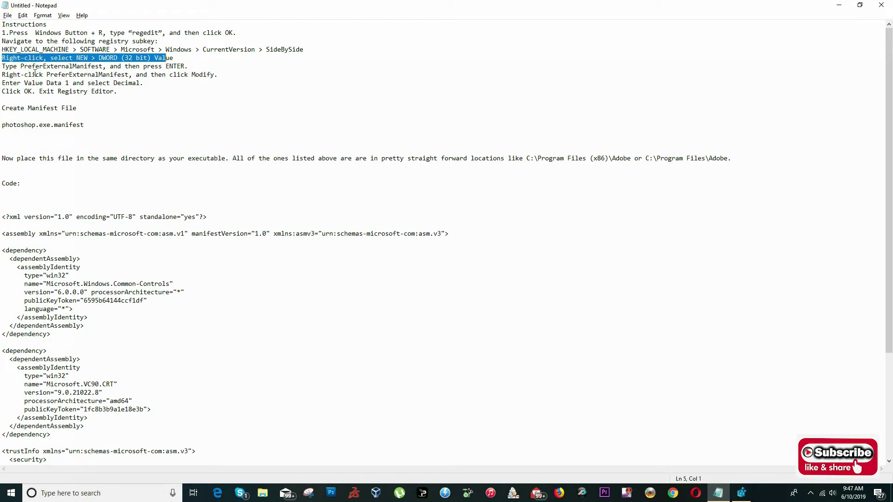
{"action": "left_click_drag", "start_coordinate": [21, 67], "coordinate": [104, 67]}
{"action": "key", "text": "ctrl+c"}
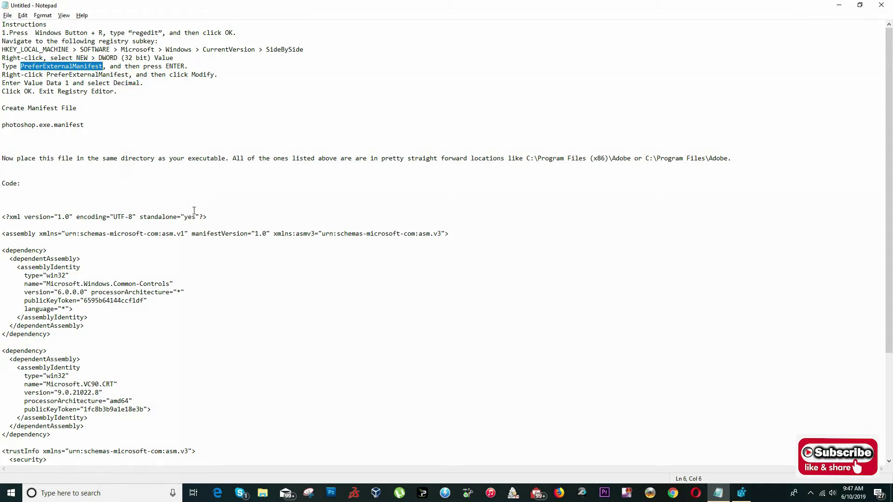
- Create a DWORD (32-bit) value in SideBySide named PreferExternalManifest
{"action": "key", "text": "alt+Tab"}
{"action": "right_click", "coordinate": [403, 189]}
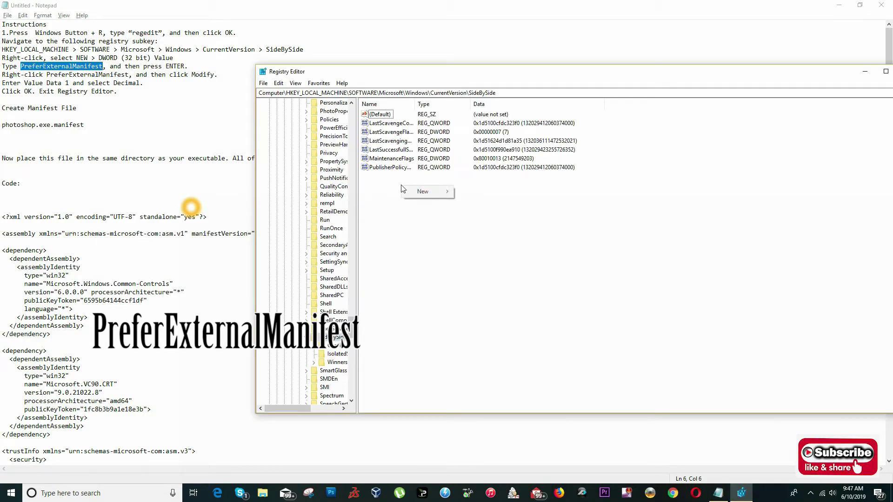
{"action": "mouse_move", "coordinate": [424, 194]}
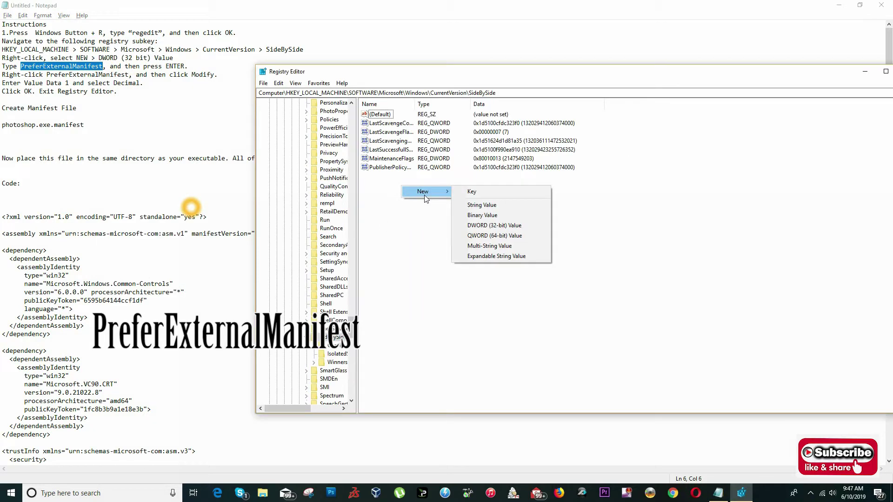
{"action": "left_click", "coordinate": [501, 226]}
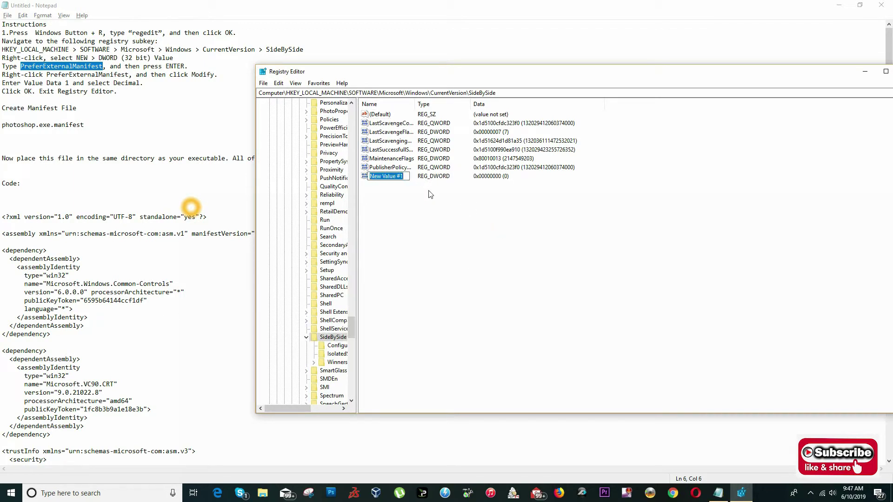
{"action": "key", "text": "ctrl+v"}
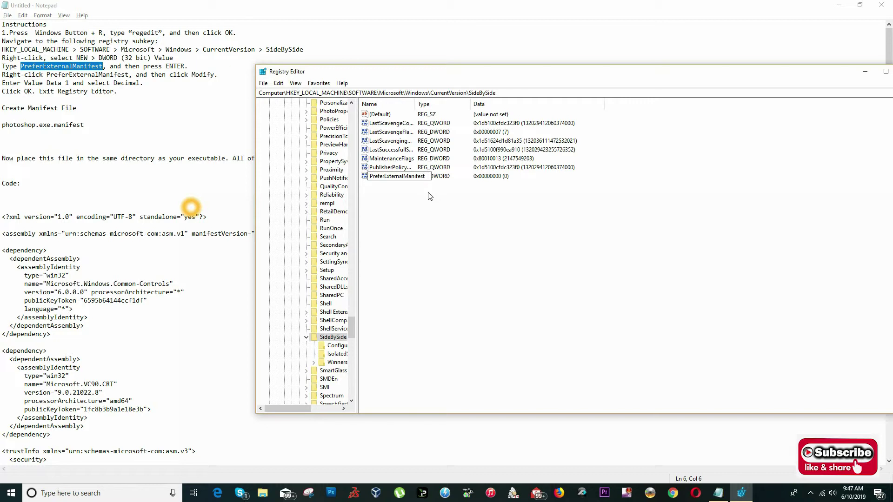
{"action": "key", "text": "Return"}
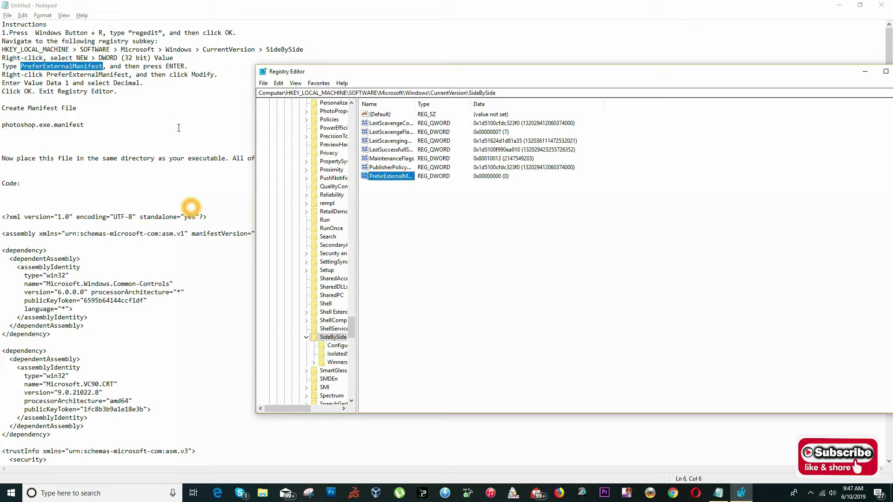
- Modify PreferExternalManifest to hold value data 1 in Decimal base
{"action": "left_click", "coordinate": [411, 216]}
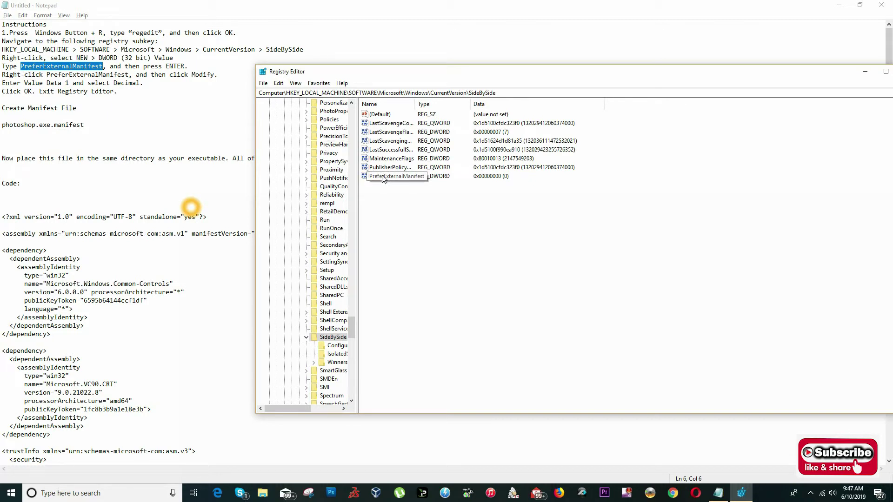
{"action": "right_click", "coordinate": [383, 176]}
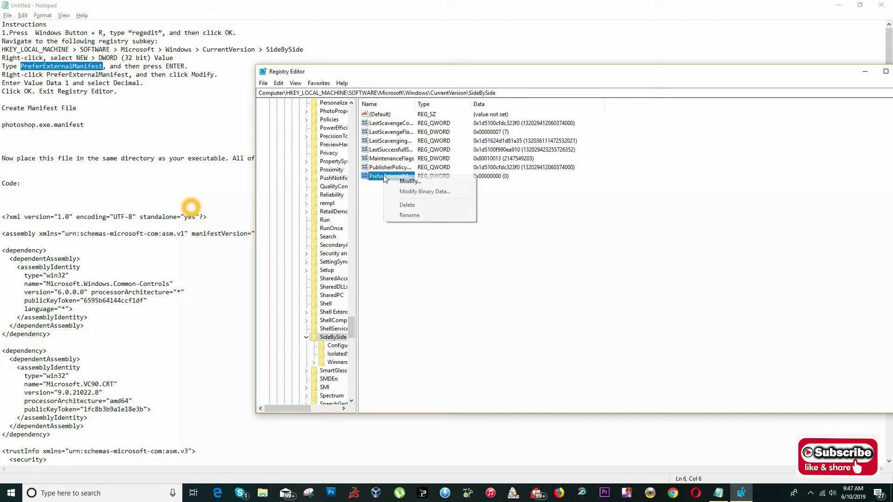
{"action": "left_click", "coordinate": [410, 181]}
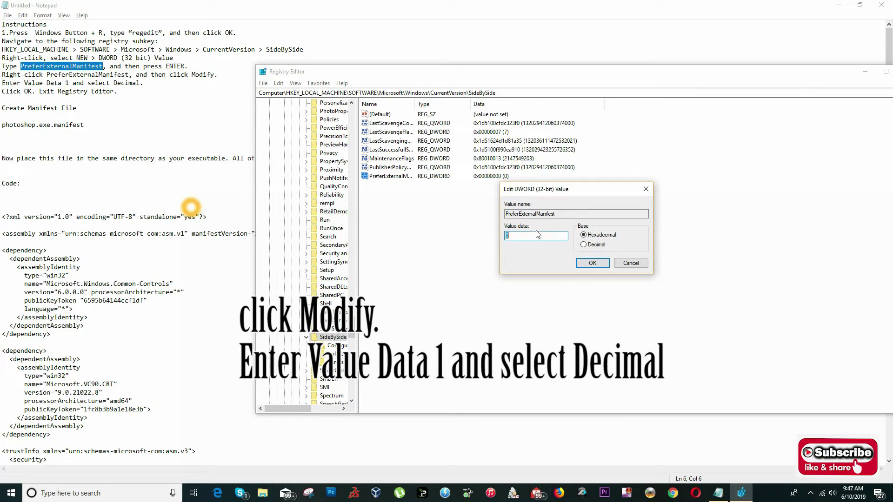
{"action": "type", "text": "1"}
{"action": "left_click", "coordinate": [596, 245]}
{"action": "left_click", "coordinate": [592, 263]}
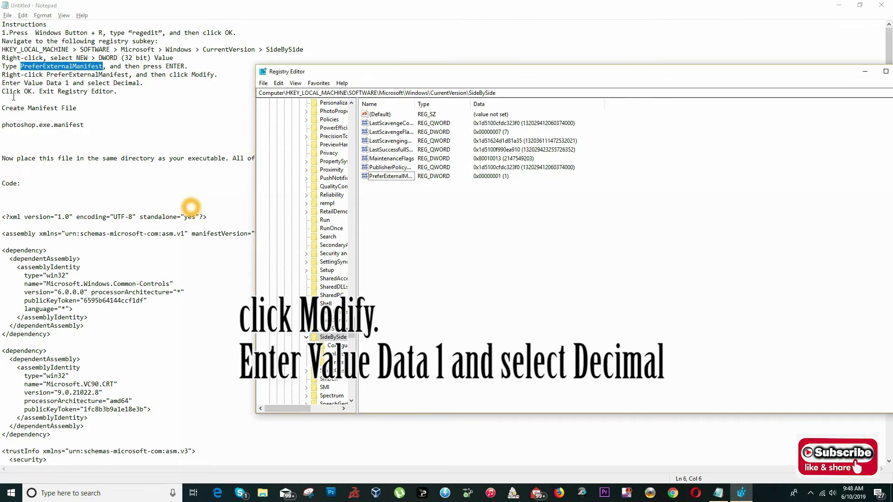
{"action": "left_click_drag", "start_coordinate": [326, 71], "coordinate": [275, 66]}
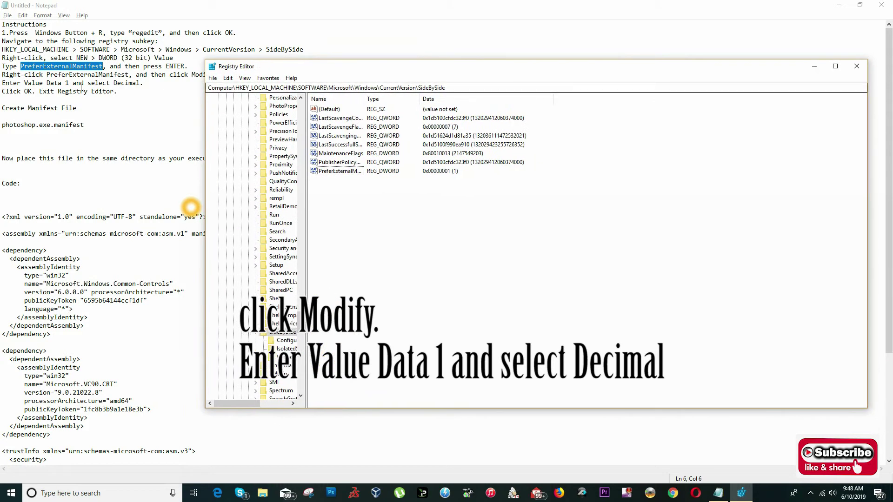
{"action": "left_click_drag", "start_coordinate": [495, 69], "coordinate": [455, 70]}
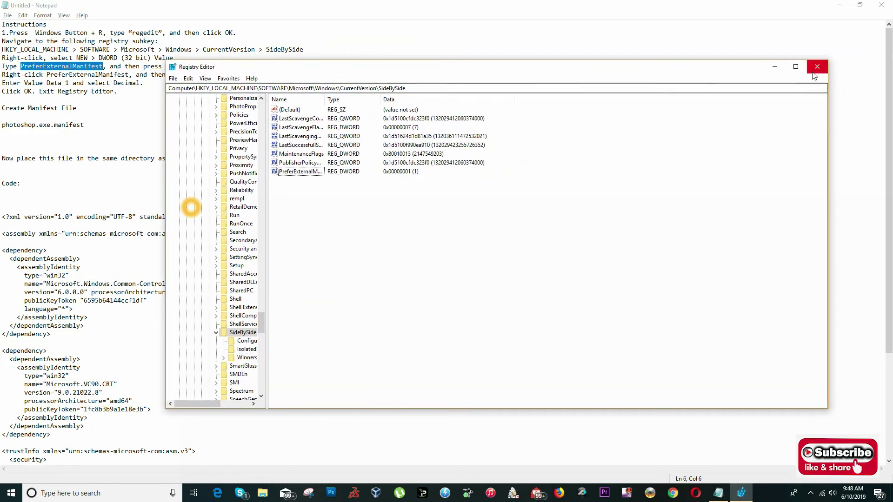
- Close the Registry Editor window now that PreferExternalManifest is set
{"action": "left_click", "coordinate": [816, 68]}
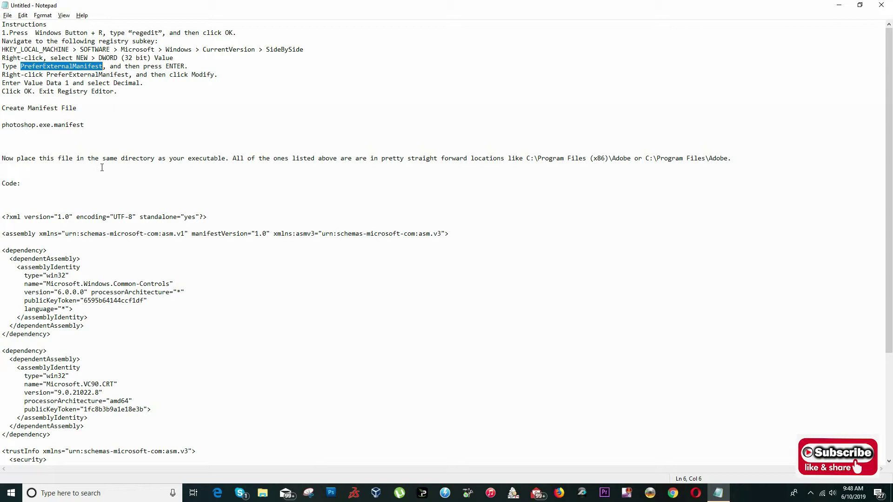
- Show the desktop and create a new empty Text Document on it
{"action": "right_click", "coordinate": [749, 494]}
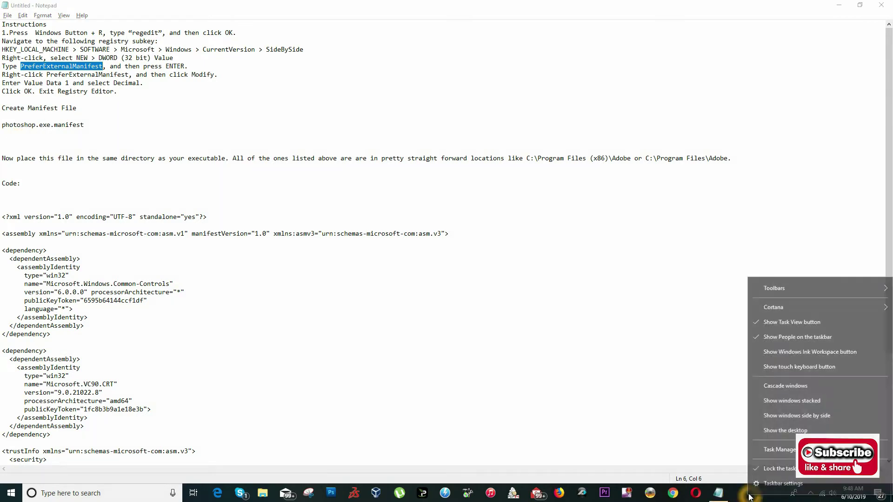
{"action": "left_click", "coordinate": [764, 431]}
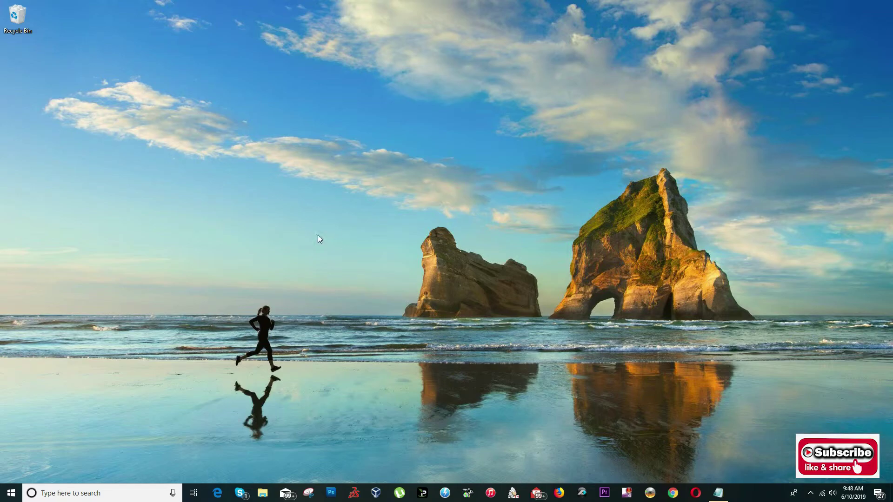
{"action": "right_click", "coordinate": [294, 213]}
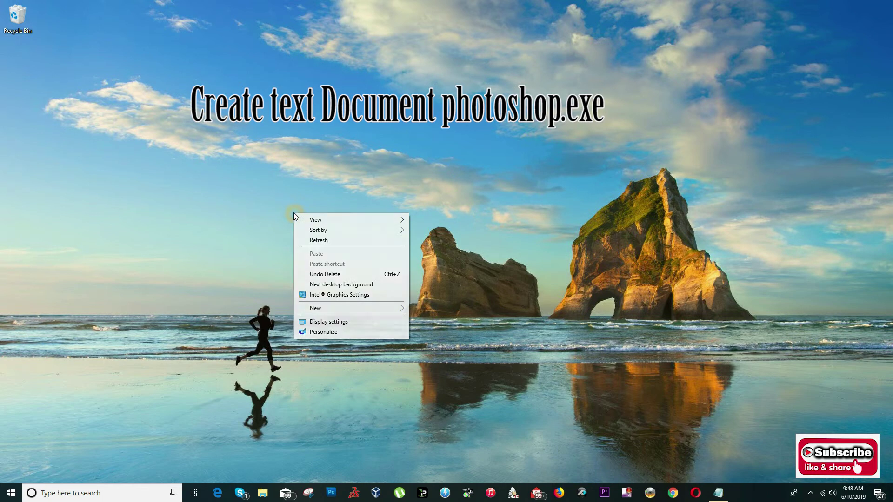
{"action": "left_click", "coordinate": [327, 310]}
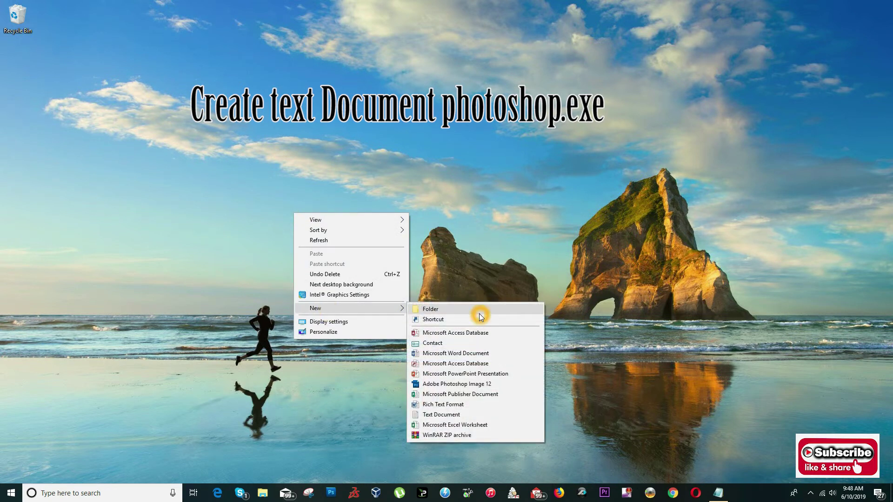
{"action": "left_click", "coordinate": [446, 415]}
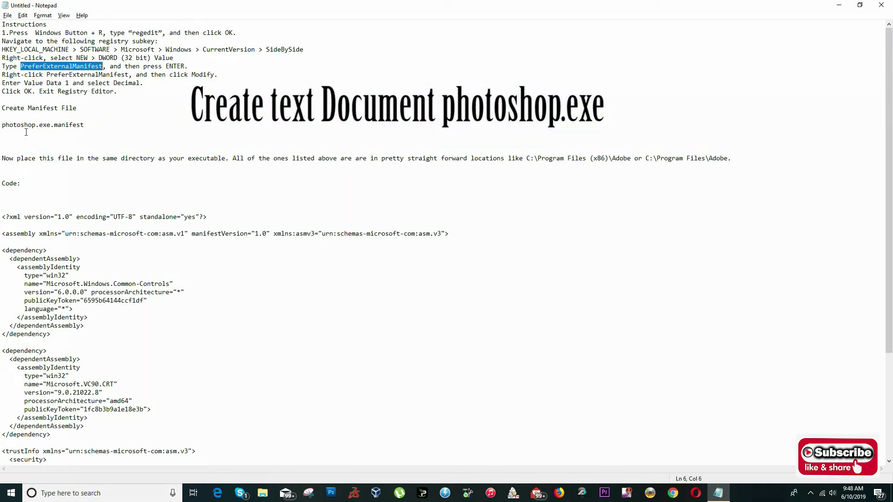
- Rename the new text document to photoshop.exe, copying the name from the instructions
{"action": "left_click_drag", "start_coordinate": [2, 128], "coordinate": [51, 128]}
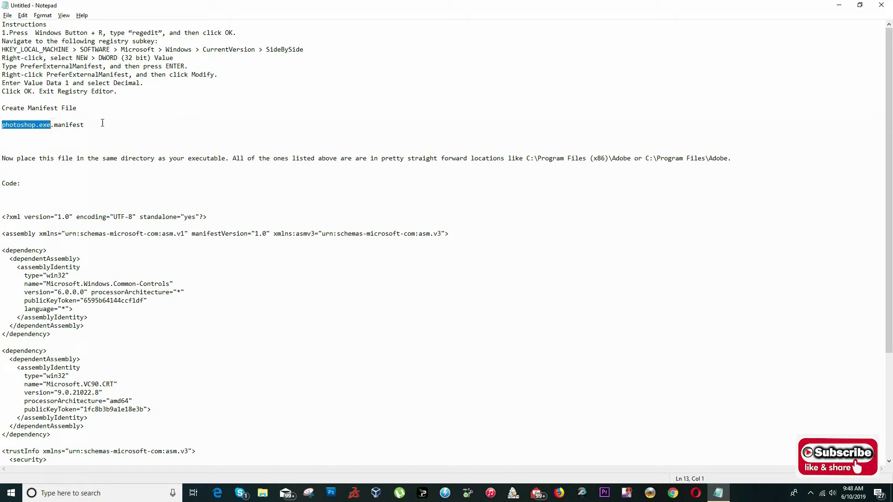
{"action": "key", "text": "alt+Tab"}
{"action": "key", "text": "alt+Tab"}
{"action": "right_click", "coordinate": [770, 491]}
{"action": "left_click", "coordinate": [781, 425]}
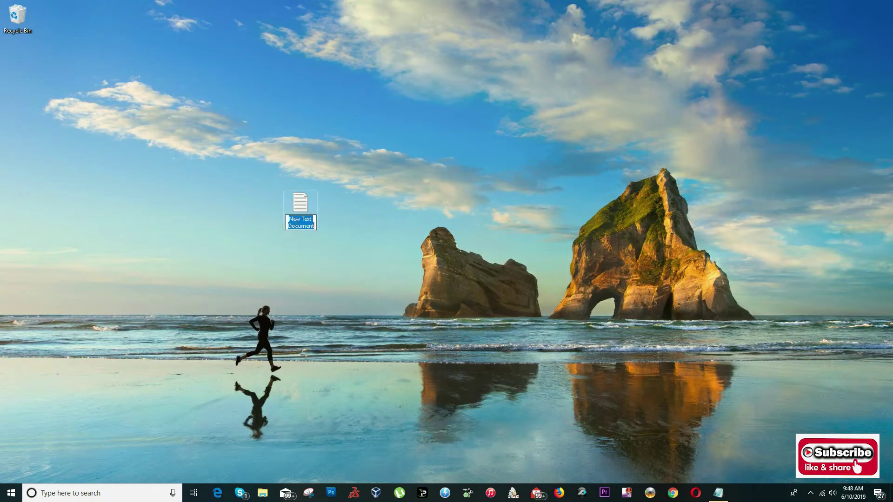
{"action": "type", "text": "photoshop.exe"}
{"action": "left_click", "coordinate": [323, 246]}
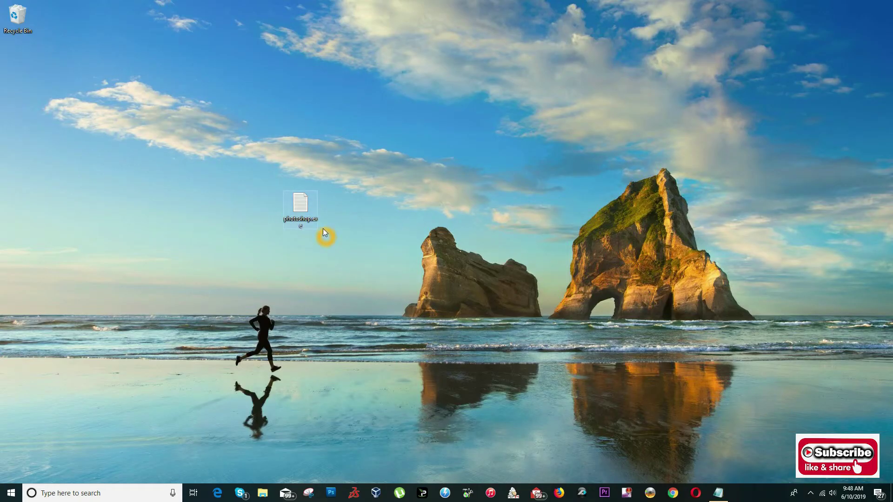
{"action": "key", "text": "alt+Tab"}
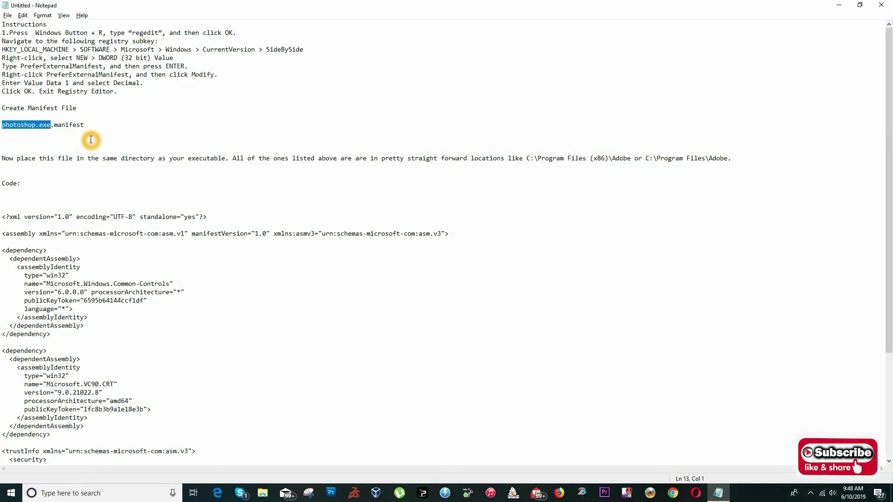
- Select and copy the whole manifest XML code from the instructions
{"action": "scroll", "coordinate": [90, 140], "scroll_direction": "down", "scroll_amount": 3}
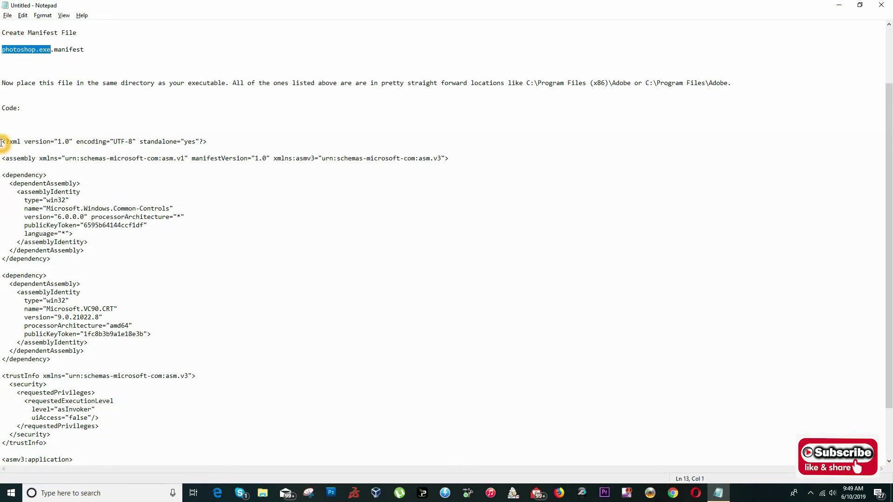
{"action": "left_click_drag", "start_coordinate": [2, 141], "coordinate": [153, 500]}
{"action": "key", "text": "ctrl+c"}
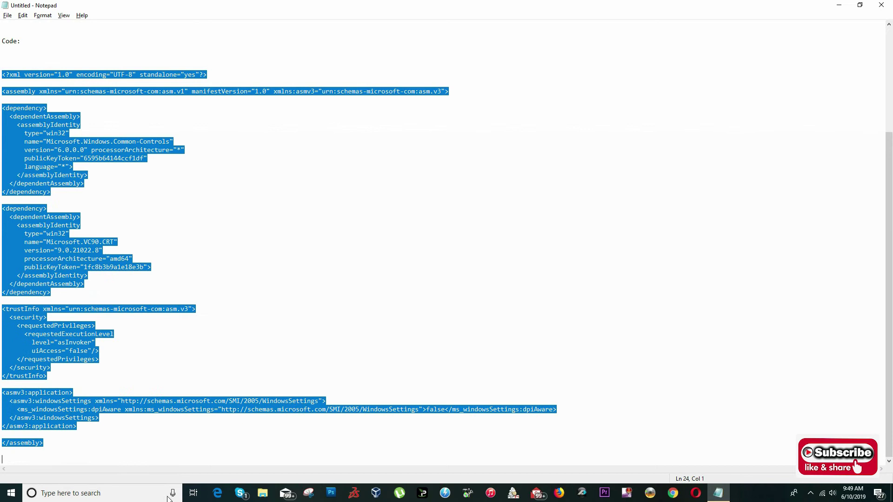
{"action": "key", "text": "alt+Tab"}
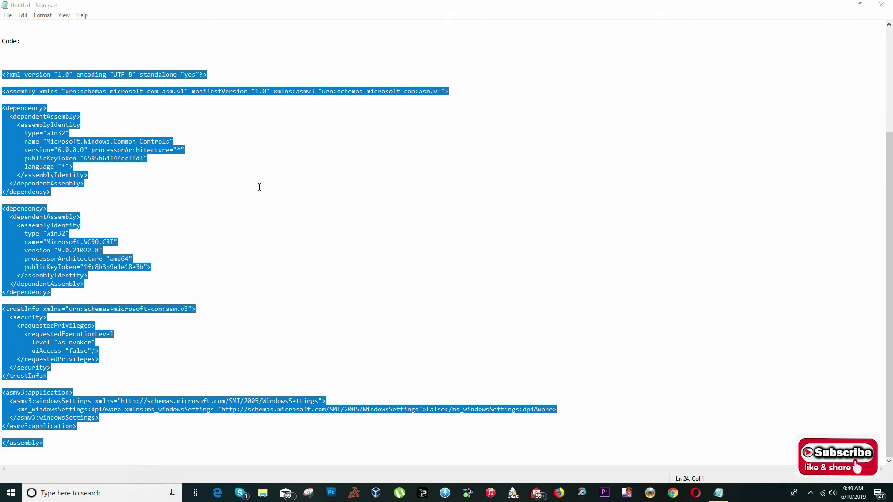
- Paste the manifest XML into the desktop photoshop.exe file, save and close it
{"action": "right_click", "coordinate": [757, 494]}
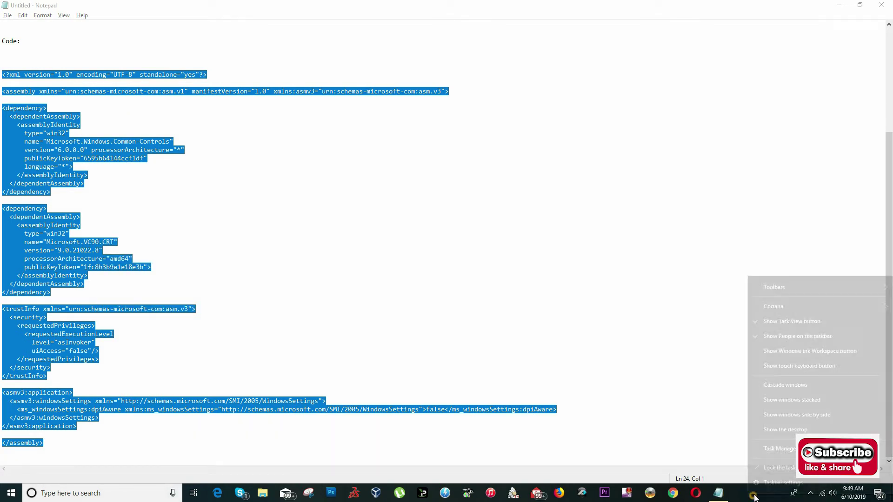
{"action": "left_click", "coordinate": [764, 429]}
{"action": "left_click", "coordinate": [294, 210]}
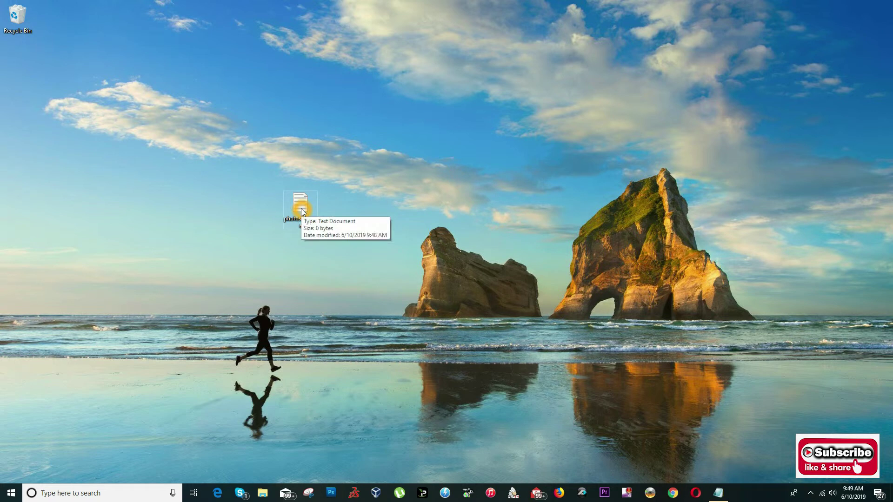
{"action": "left_click", "coordinate": [301, 209]}
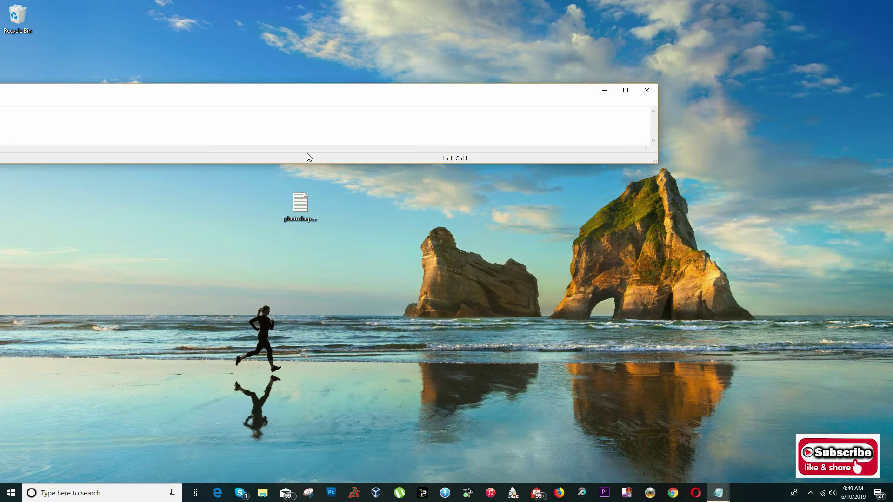
{"action": "left_click", "coordinate": [623, 91]}
{"action": "key", "text": "ctrl+v"}
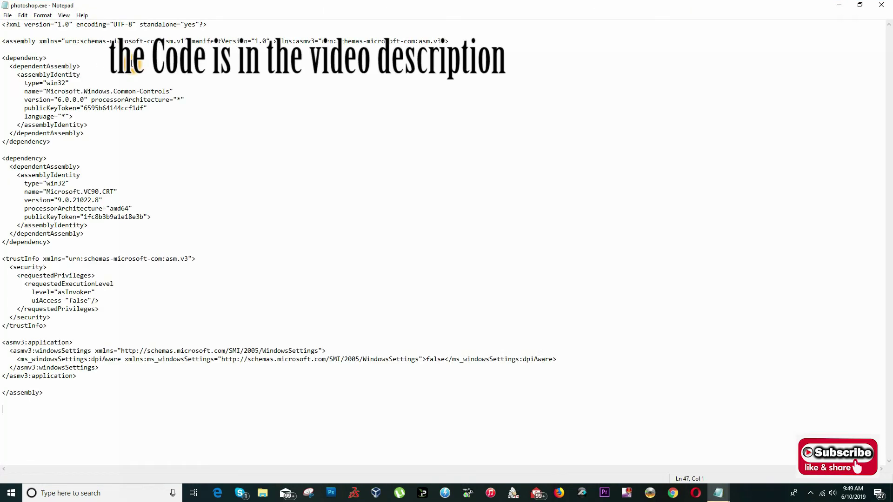
{"action": "left_click", "coordinate": [7, 15]}
{"action": "left_click", "coordinate": [32, 46]}
{"action": "left_click", "coordinate": [881, 5]}
- Return to the Notepad instructions window
{"action": "left_click", "coordinate": [454, 221]}
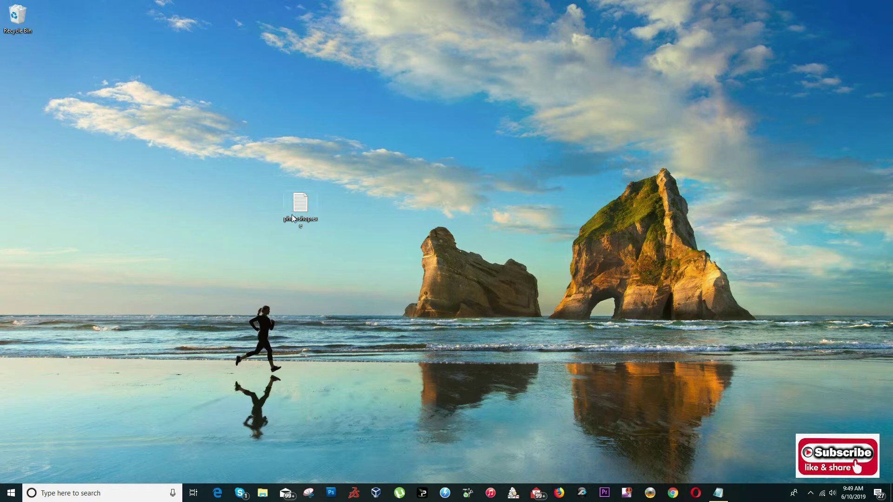
{"action": "mouse_move", "coordinate": [312, 228]}
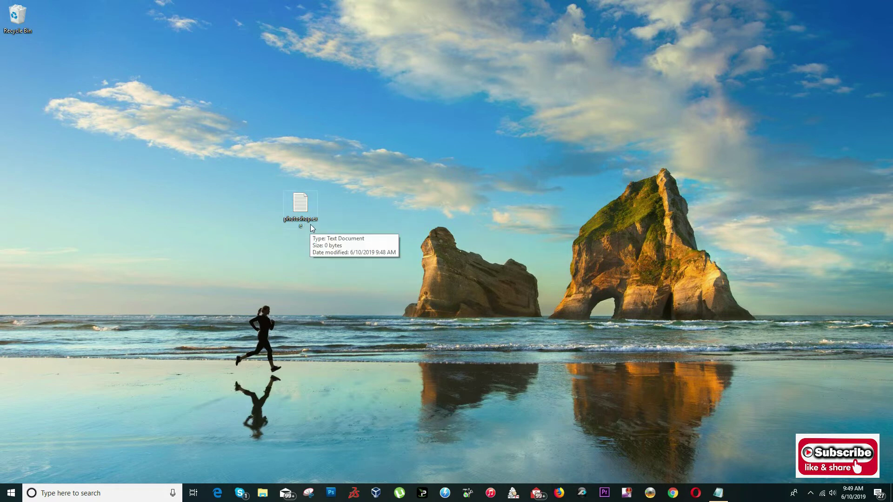
{"action": "key", "text": "alt+Tab"}
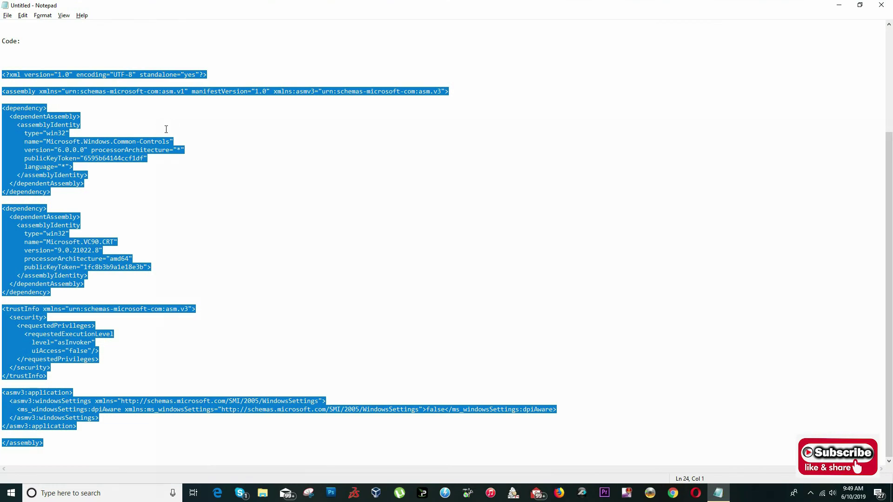
{"action": "key", "text": "alt+Tab"}
{"action": "key", "text": "alt+Tab"}
{"action": "key", "text": "alt+Tab"}
{"action": "left_click", "coordinate": [173, 141]}
{"action": "scroll", "coordinate": [140, 177], "scroll_direction": "up", "scroll_amount": 6}
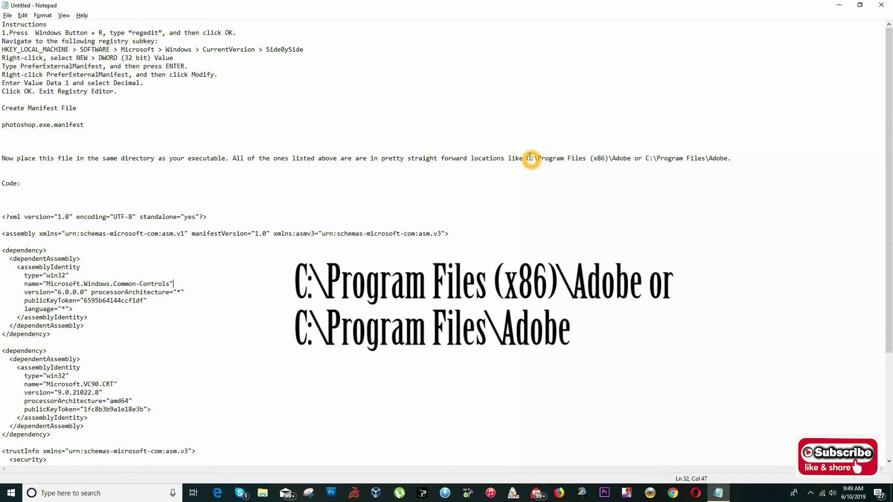
{"action": "left_click_drag", "start_coordinate": [527, 159], "coordinate": [631, 158]}
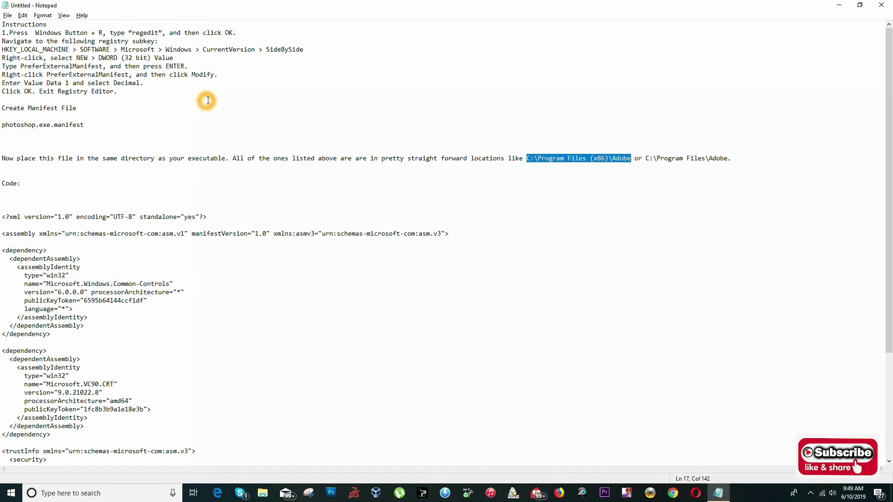
{"action": "left_click", "coordinate": [646, 206]}
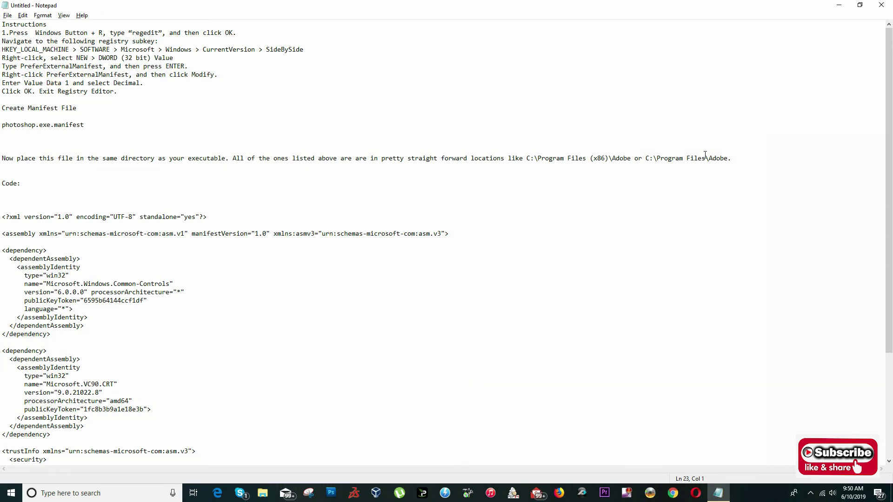
{"action": "left_click", "coordinate": [34, 123]}
- Rename the desktop file to photoshop.exe.manifest by appending 'fest' to its name
{"action": "right_click", "coordinate": [749, 493]}
{"action": "left_click", "coordinate": [787, 439]}
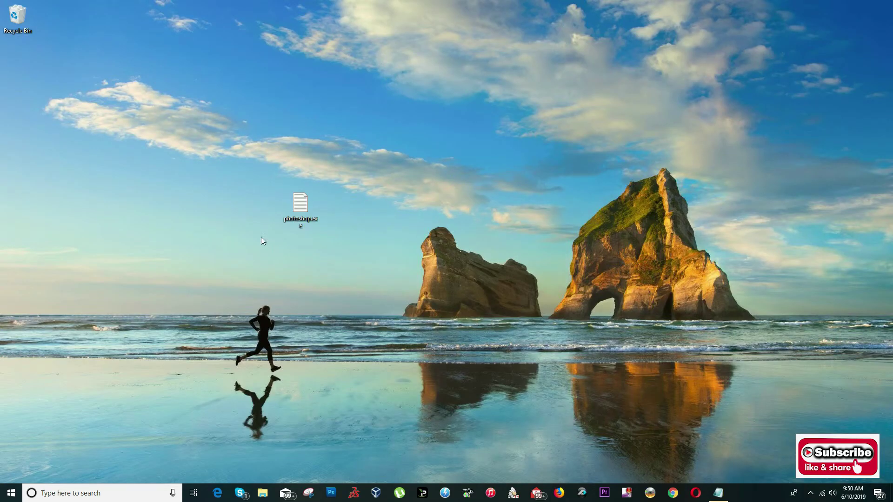
{"action": "left_click", "coordinate": [307, 227]}
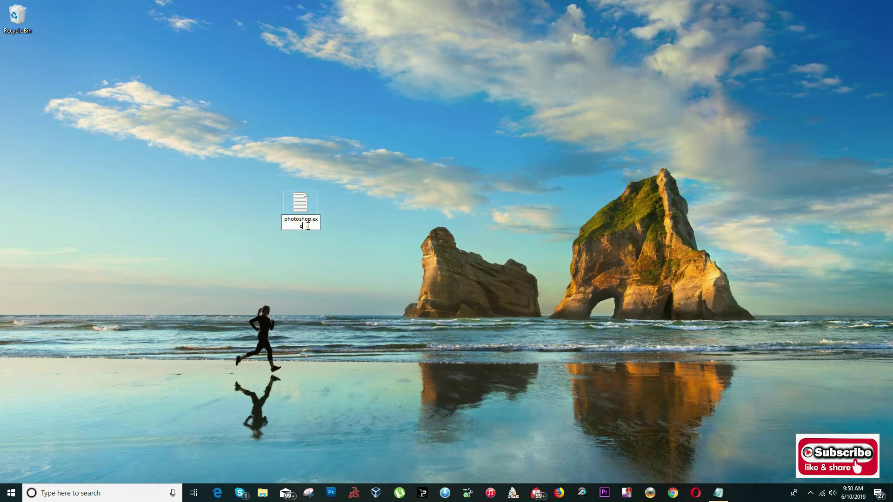
{"action": "left_click", "coordinate": [307, 227]}
{"action": "type", "text": "fest"}
{"action": "left_click", "coordinate": [517, 285]}
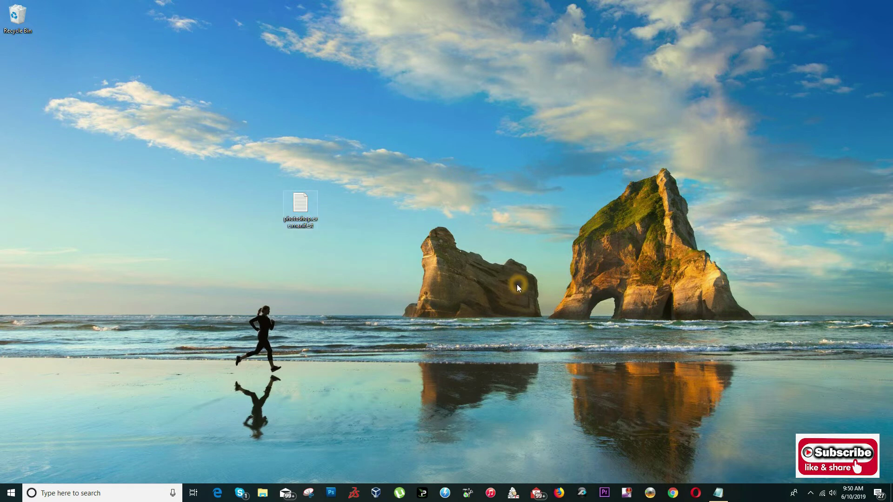
{"action": "left_click", "coordinate": [314, 225]}
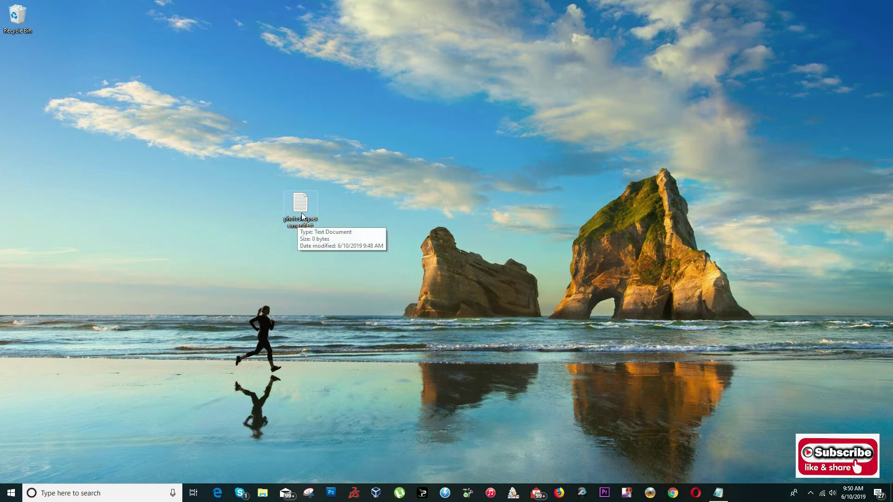
- Open photoshop.exe.manifest in Notepad to check its XML contents, then close it
{"action": "double_click", "coordinate": [307, 212]}
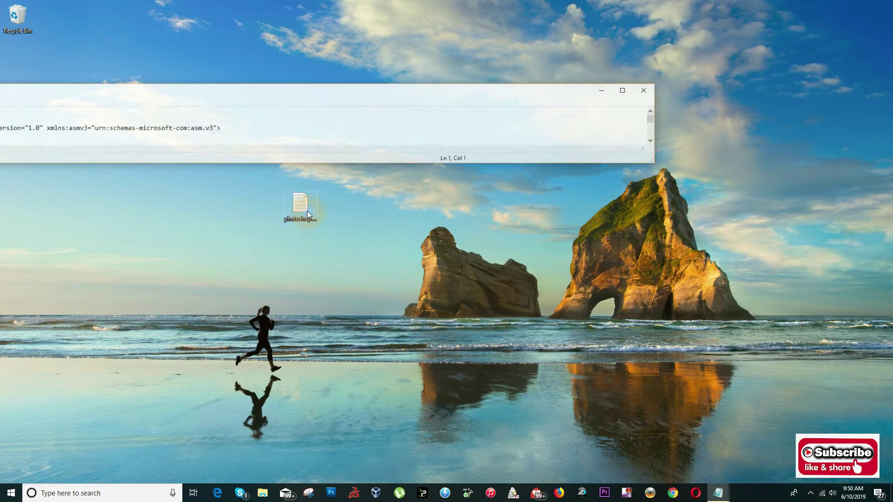
{"action": "left_click_drag", "start_coordinate": [190, 94], "coordinate": [479, 80]}
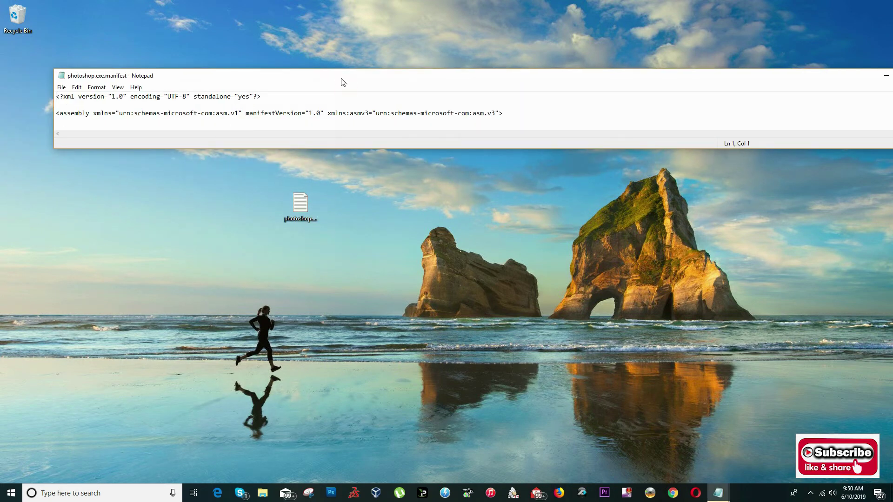
{"action": "left_click_drag", "start_coordinate": [342, 81], "coordinate": [269, 74]}
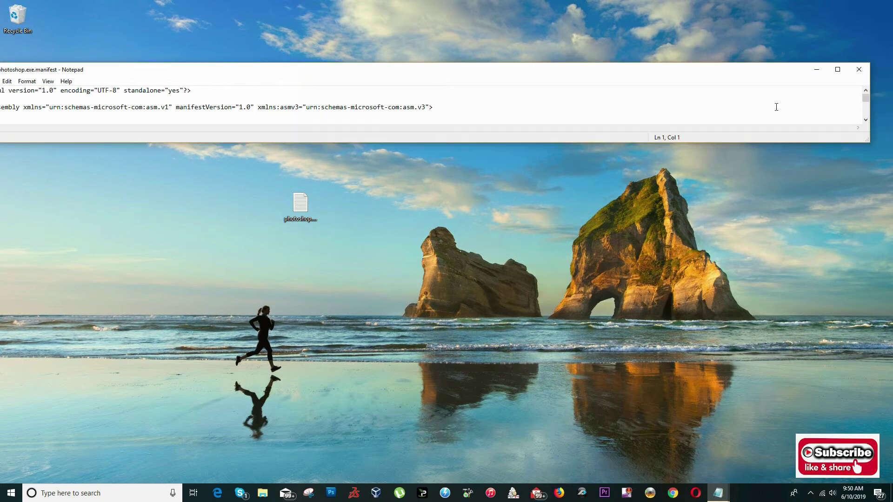
{"action": "left_click", "coordinate": [858, 71]}
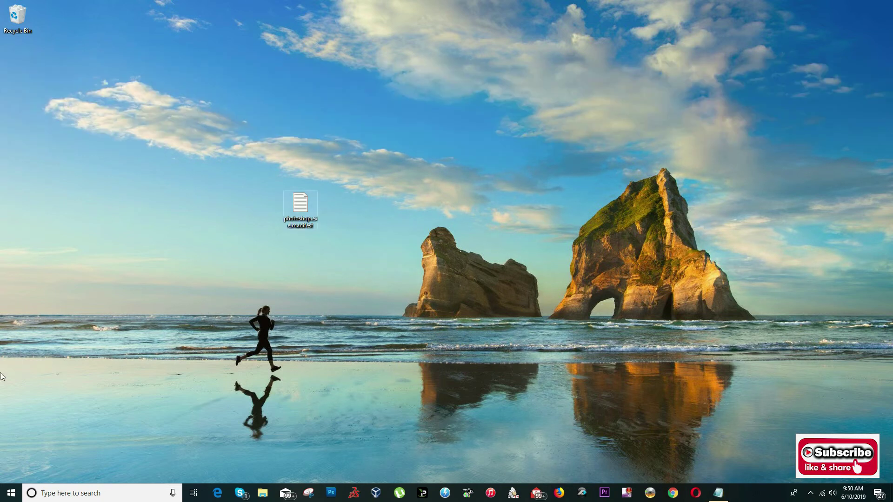
{"action": "left_click", "coordinate": [293, 227]}
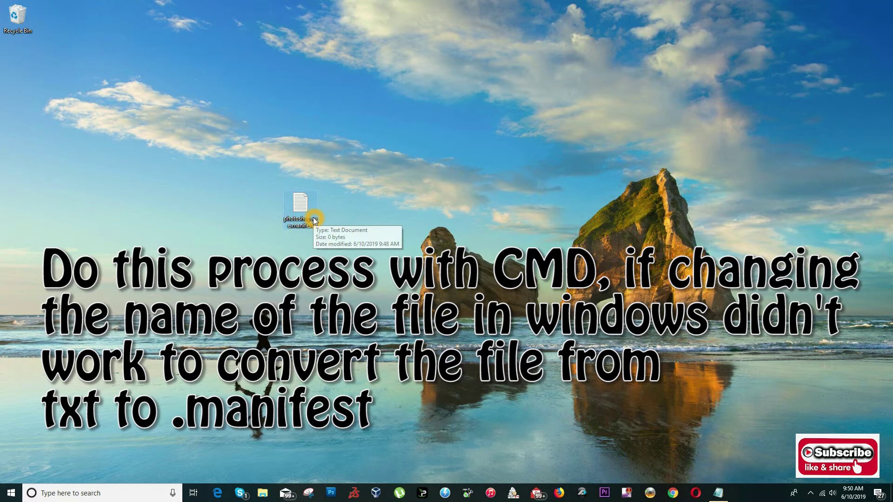
- Launch Command Prompt from a Start search for cmd
{"action": "left_click", "coordinate": [11, 494]}
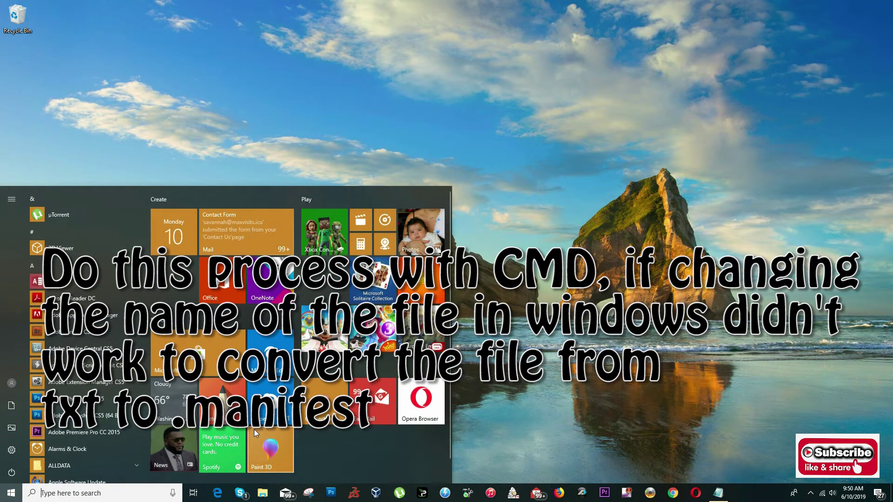
{"action": "type", "text": "c"}
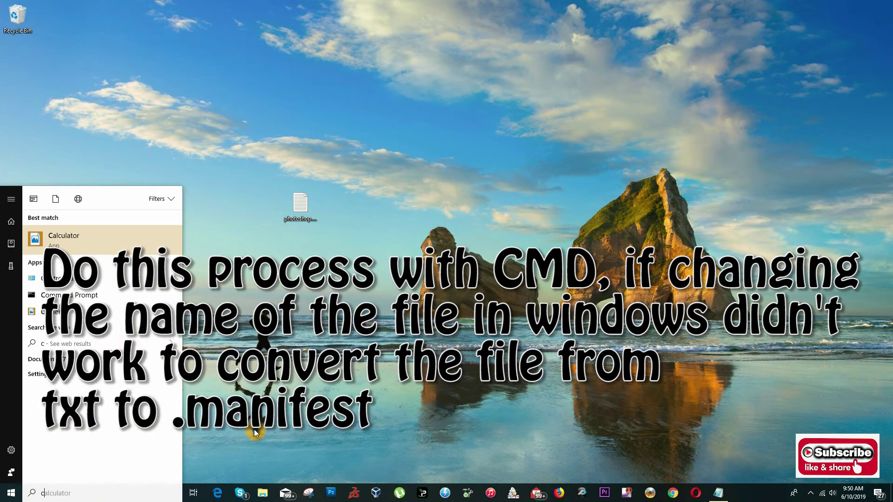
{"action": "type", "text": "md"}
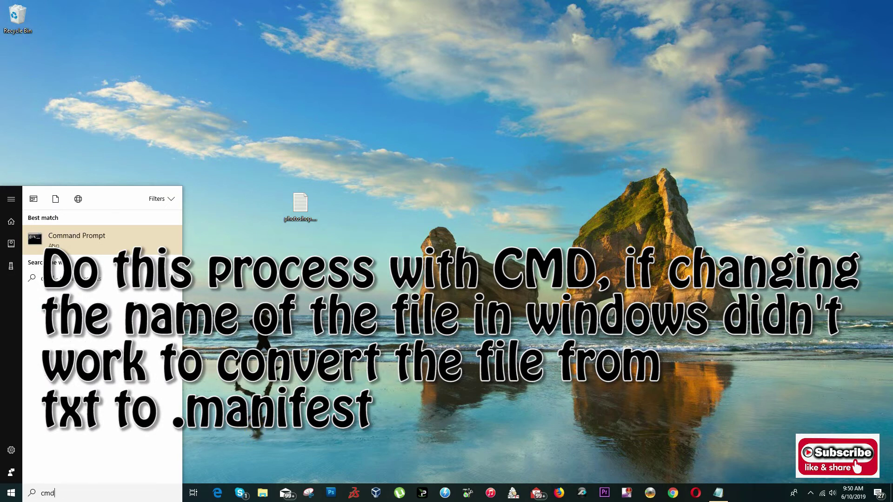
{"action": "left_click", "coordinate": [53, 243]}
{"action": "left_click_drag", "start_coordinate": [332, 36], "coordinate": [674, 46]}
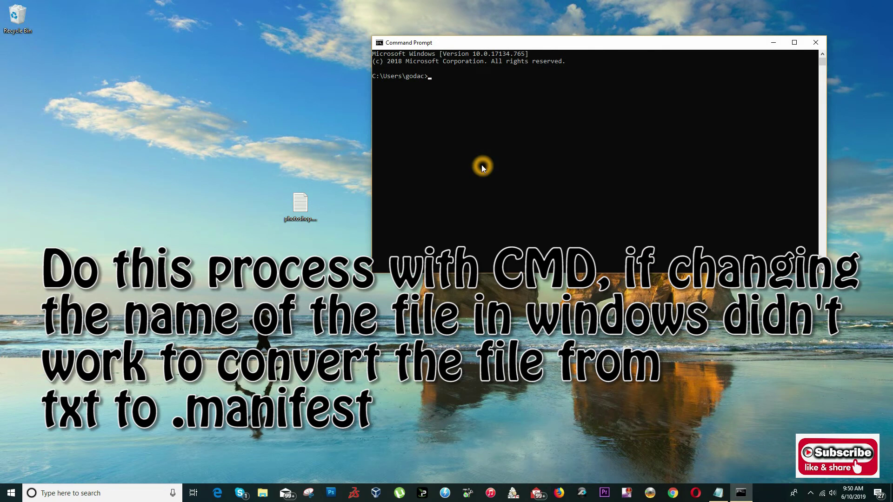
- Move up to the C:\ drive root and list its contents
{"action": "type", "text": "cd.."}
{"action": "left_click", "coordinate": [392, 160]}
{"action": "key", "text": "Return"}
{"action": "key", "text": "Return"}
{"action": "type", "text": "cd."}
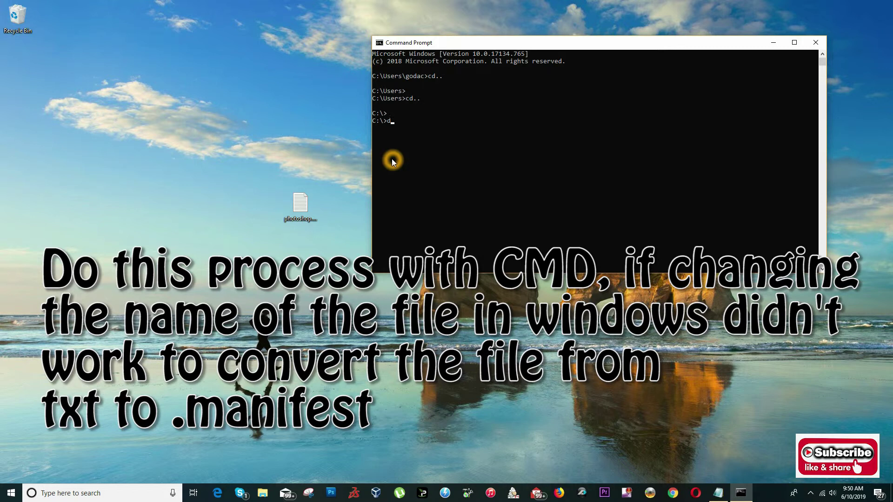
{"action": "type", "text": "ir"}
{"action": "key", "text": "Return"}
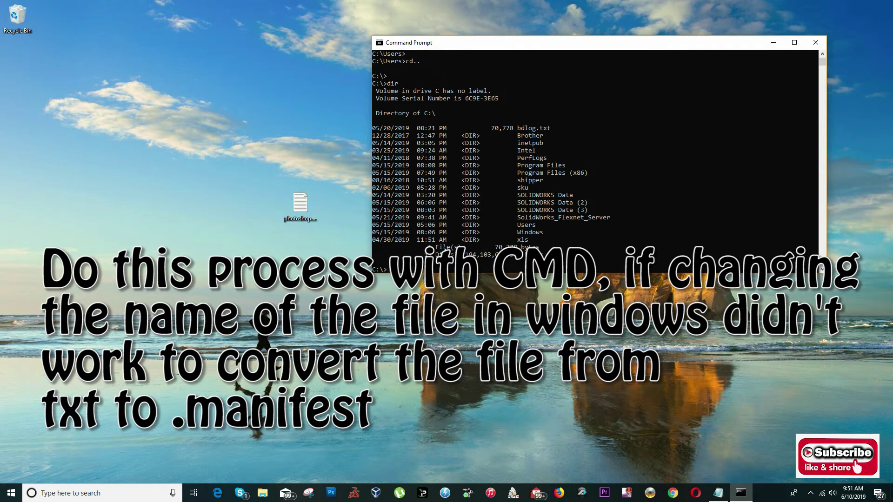
- Change into the Users folder and list it with dir
{"action": "left_click_drag", "start_coordinate": [541, 225], "coordinate": [518, 227]}
{"action": "key", "text": "super+c"}
{"action": "right_click", "coordinate": [521, 231]}
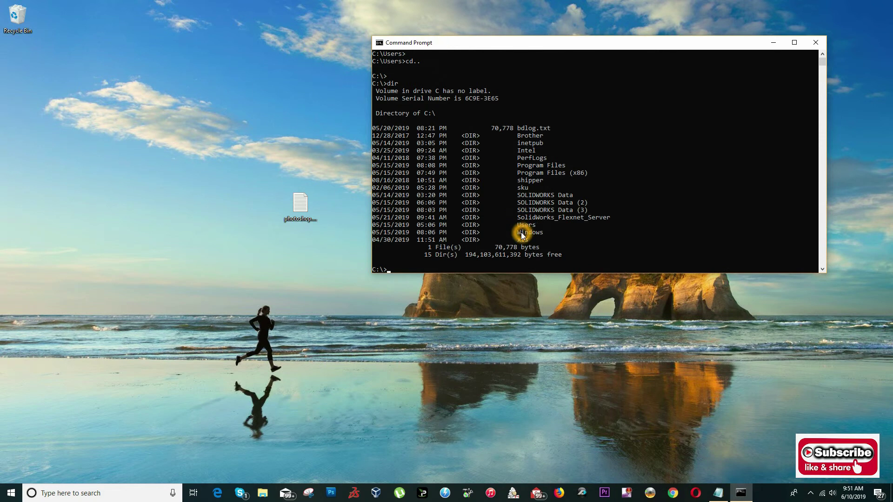
{"action": "type", "text": "cd"}
{"action": "right_click", "coordinate": [522, 235]}
{"action": "key", "text": "Return"}
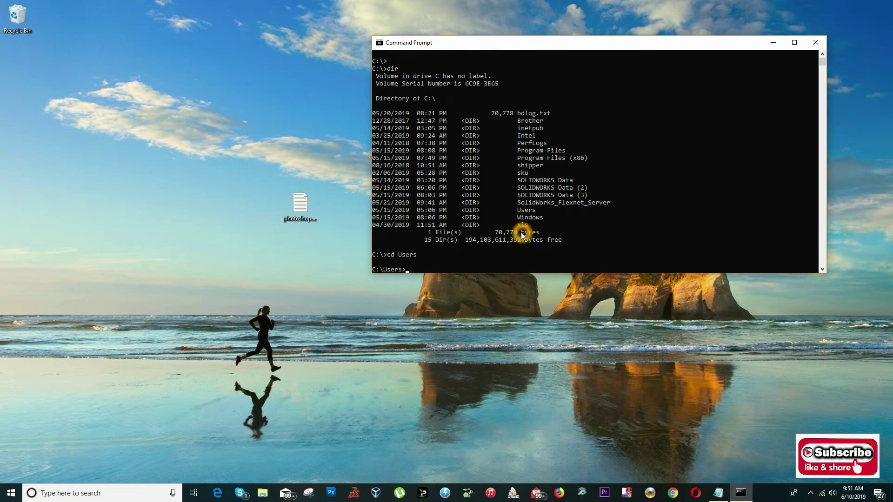
{"action": "type", "text": "dir"}
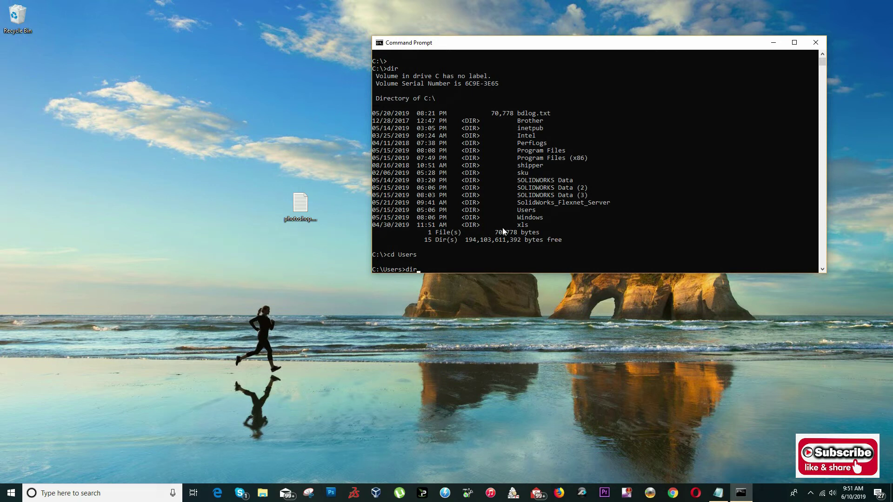
{"action": "left_click", "coordinate": [552, 188]}
{"action": "left_click", "coordinate": [485, 162]}
{"action": "key", "text": "Return"}
- Enter the user's profile folder and list its contents
{"action": "left_click_drag", "start_coordinate": [545, 234], "coordinate": [516, 234]}
{"action": "key", "text": "super+c"}
{"action": "right_click", "coordinate": [521, 236]}
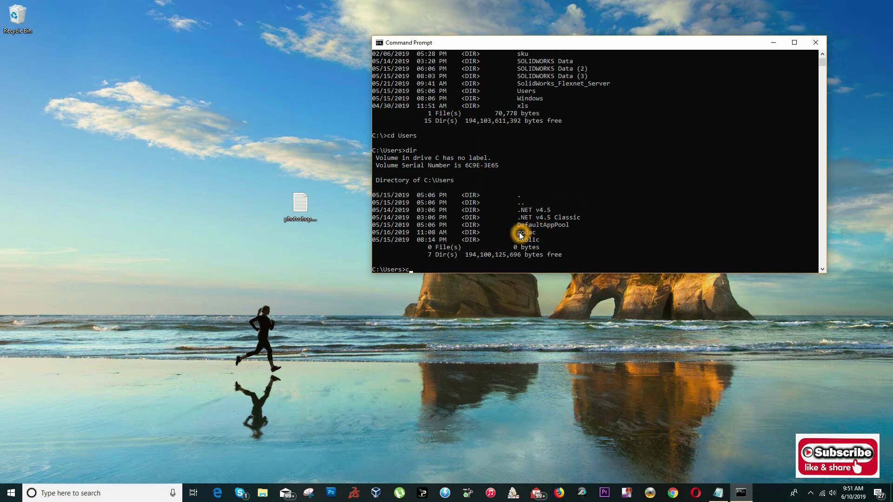
{"action": "type", "text": "cd"}
{"action": "right_click", "coordinate": [521, 235]}
{"action": "key", "text": "Return"}
{"action": "type", "text": "dir"}
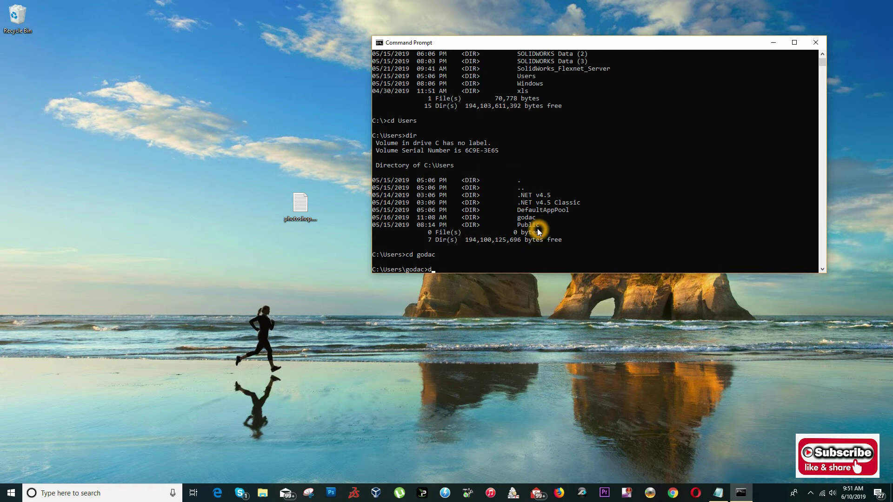
{"action": "key", "text": "Return"}
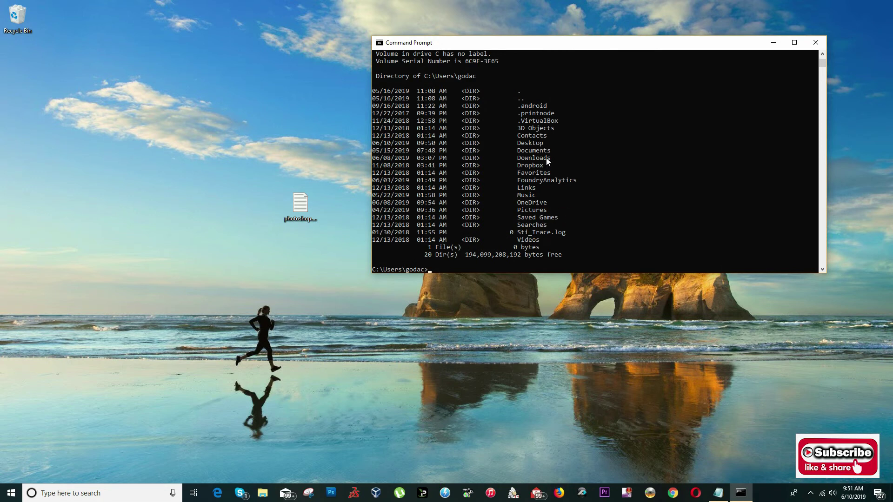
- Enter the Desktop folder and list it, revealing photoshop.exe.manifest.txt at 1,346 bytes
{"action": "left_click_drag", "start_coordinate": [543, 142], "coordinate": [521, 145]}
{"action": "key", "text": "super+c"}
{"action": "right_click", "coordinate": [521, 147]}
{"action": "type", "text": "cd"}
{"action": "right_click", "coordinate": [522, 146]}
{"action": "key", "text": "Return"}
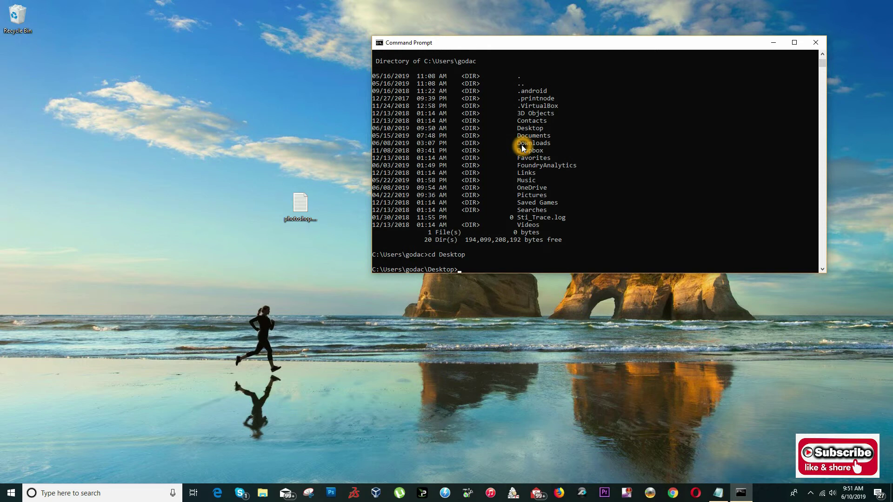
{"action": "type", "text": "dir"}
{"action": "key", "text": "Return"}
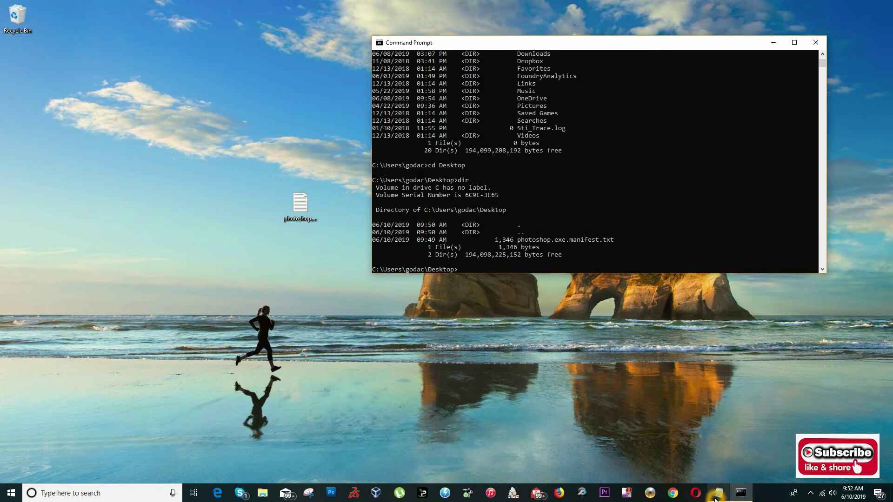
{"action": "key", "text": "alt+Tab"}
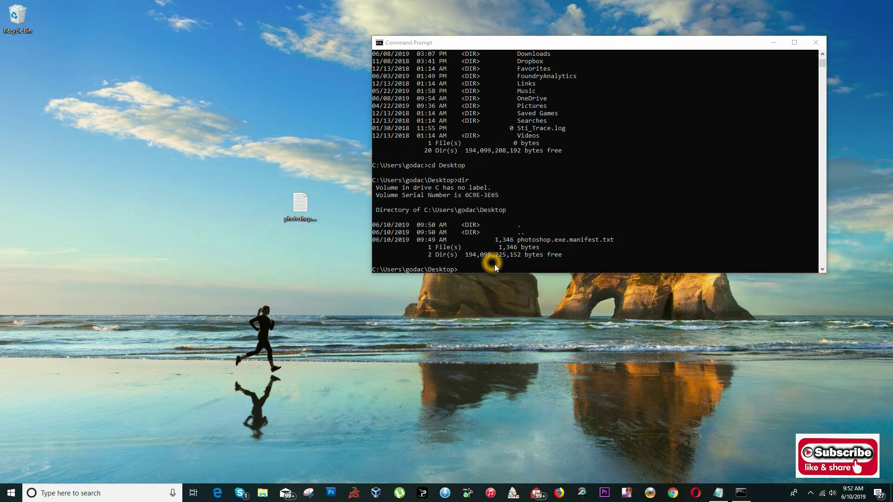
{"action": "key", "text": "alt+Tab"}
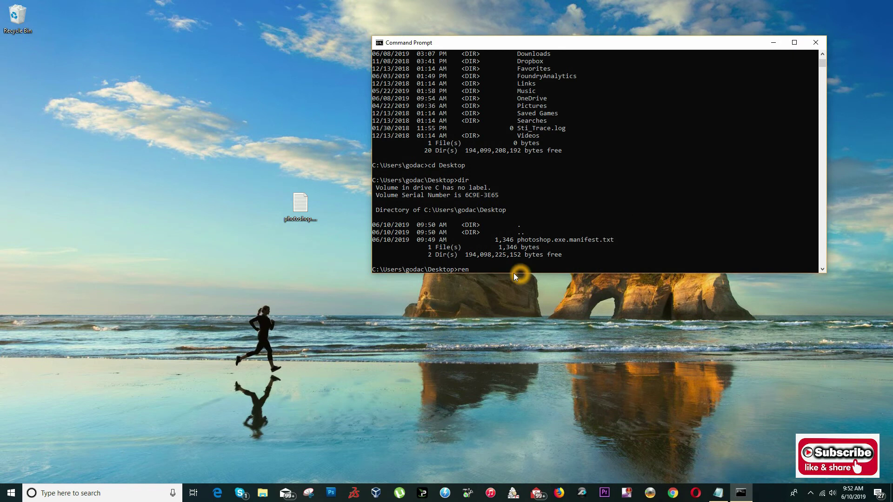
- Rename the desktop file with 'ren photoshop.exe.manifest.txt photoshop.exe.manifest', dropping the .txt extension
{"action": "left_click_drag", "start_coordinate": [621, 240], "coordinate": [520, 242]}
{"action": "key", "text": "super+c"}
{"action": "right_click", "coordinate": [520, 242]}
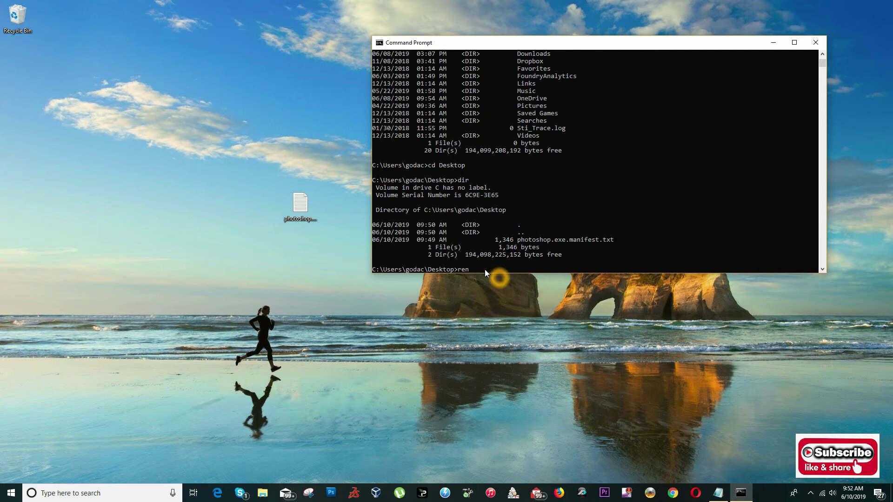
{"action": "right_click", "coordinate": [485, 269]}
{"action": "key", "text": "ctrl+v"}
{"action": "key", "text": "BackSpace"}
{"action": "key", "text": "BackSpace"}
{"action": "key", "text": "BackSpace"}
{"action": "key", "text": "BackSpace"}
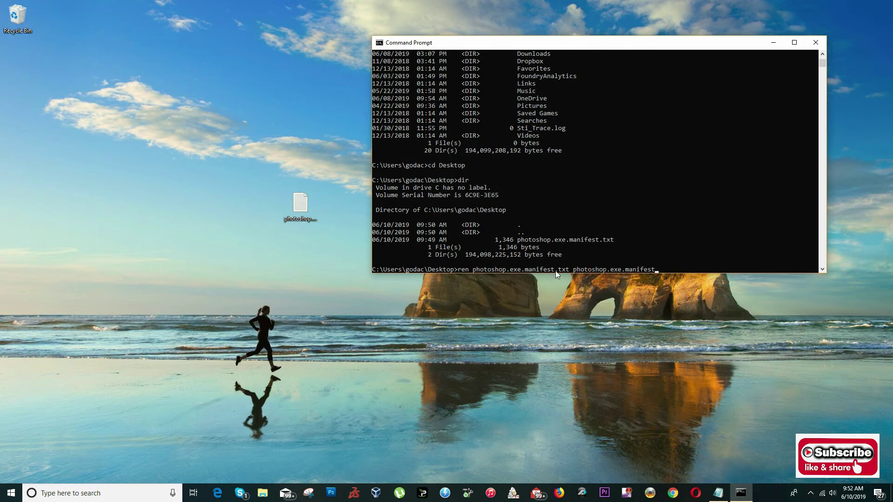
{"action": "left_click", "coordinate": [595, 269]}
{"action": "left_click", "coordinate": [646, 271]}
{"action": "key", "text": "Return"}
{"action": "left_click", "coordinate": [489, 289]}
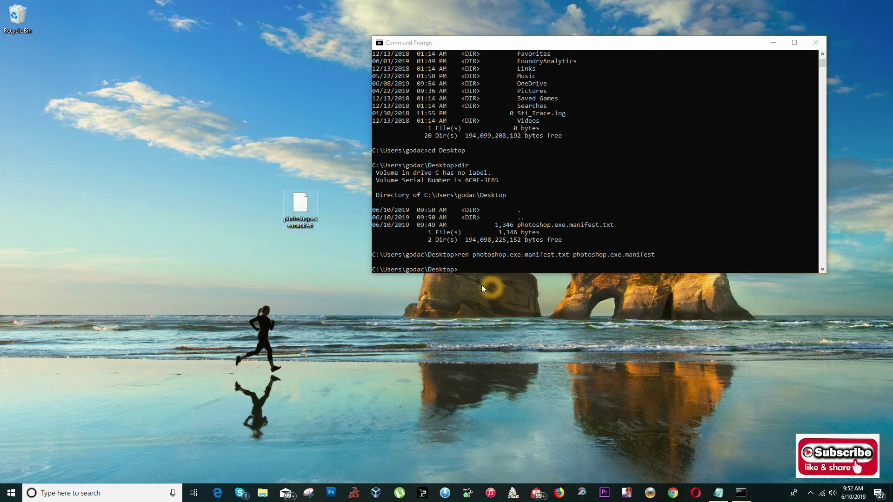
{"action": "right_click", "coordinate": [256, 252]}
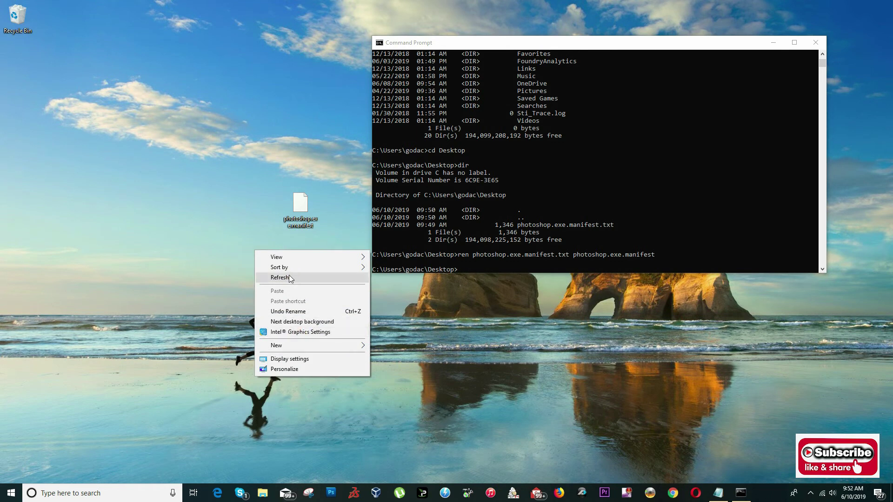
- Refresh the desktop and check photoshop.exe.manifest's Properties, confirming a 1.31 KB MANIFEST File
{"action": "left_click", "coordinate": [816, 45]}
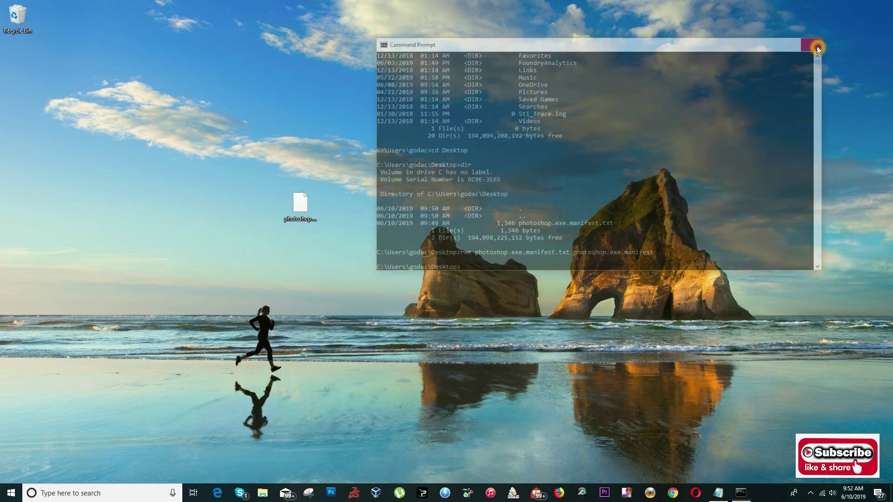
{"action": "left_click", "coordinate": [301, 218]}
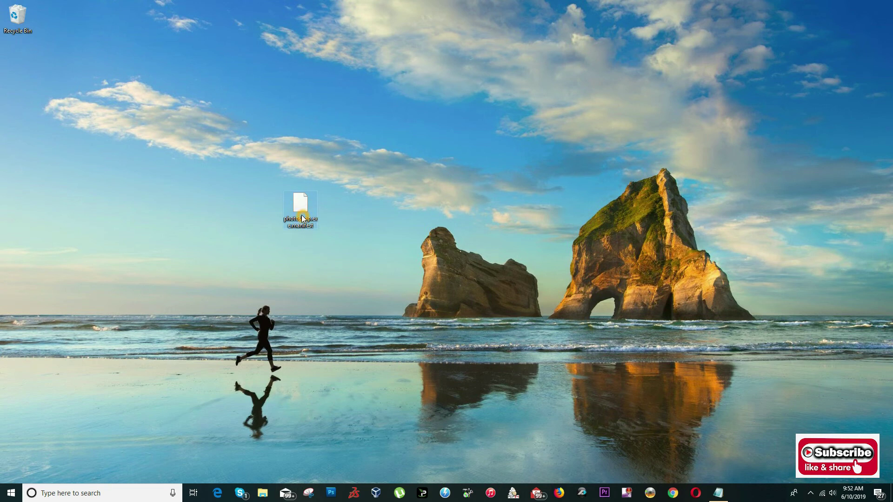
{"action": "right_click", "coordinate": [302, 216]}
{"action": "left_click", "coordinate": [339, 405]}
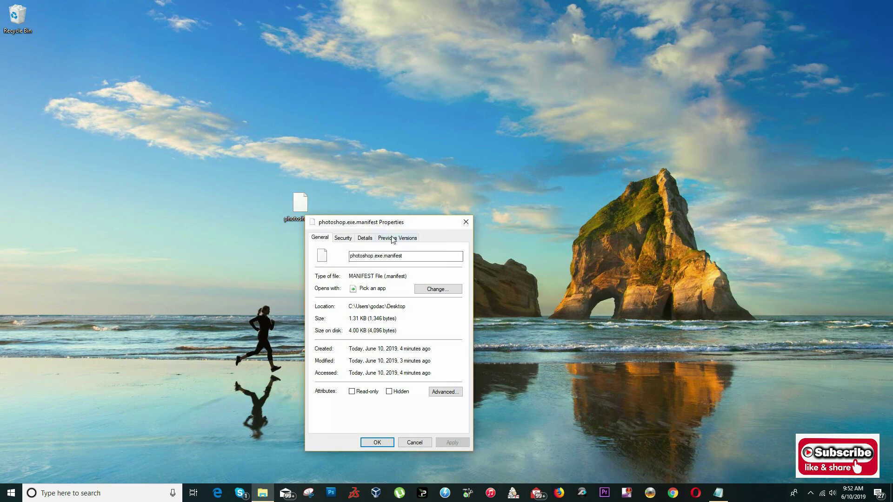
{"action": "left_click", "coordinate": [385, 274]}
{"action": "left_click", "coordinate": [466, 223]}
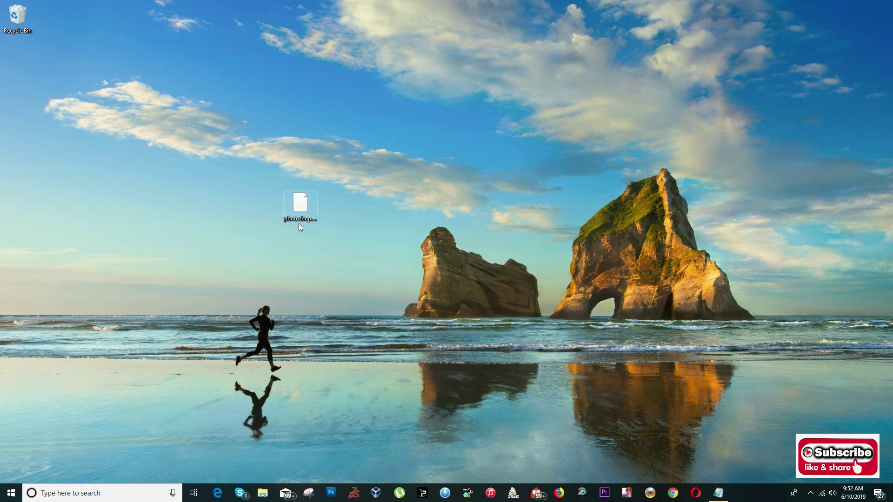
- In File Explorer, check the Adobe folders under Program Files and Program Files (x86) on C:
{"action": "key", "text": "super+e"}
{"action": "left_click", "coordinate": [210, 113]}
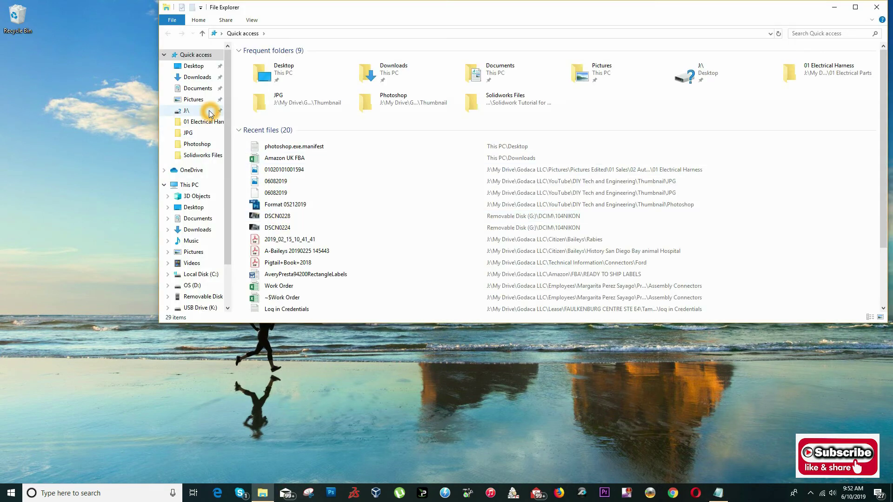
{"action": "scroll", "coordinate": [200, 194], "scroll_direction": "down", "scroll_amount": 1}
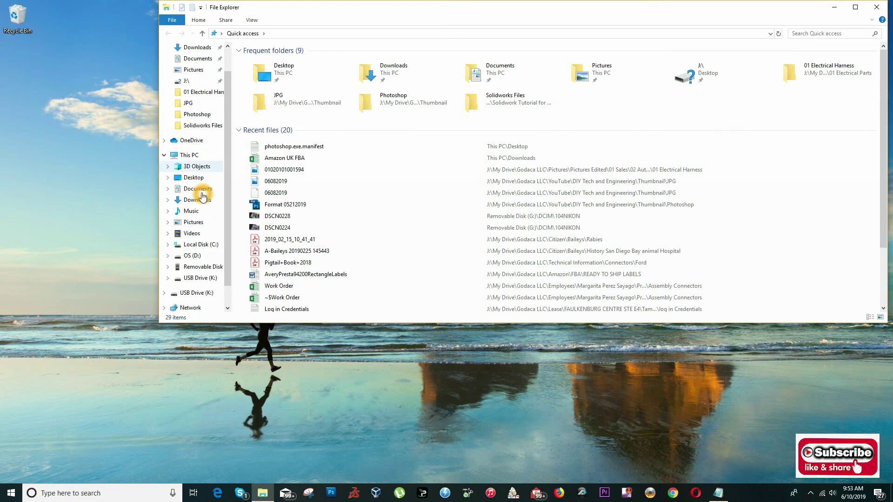
{"action": "left_click", "coordinate": [212, 245]}
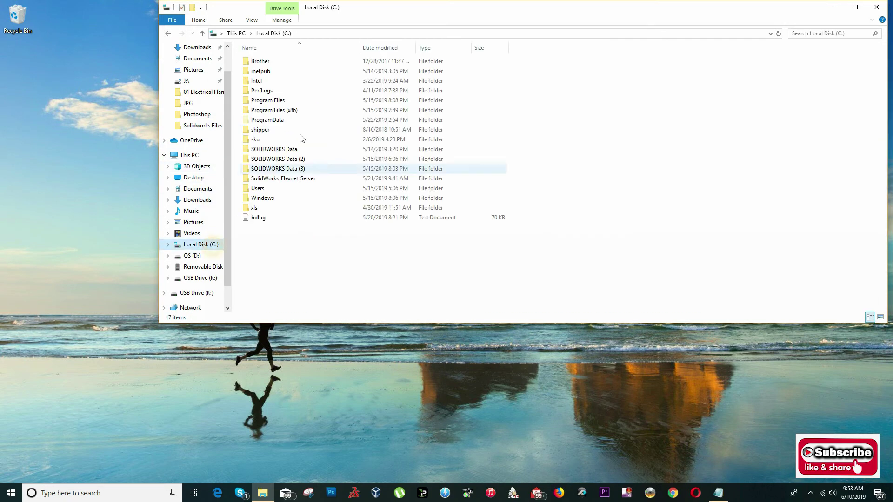
{"action": "double_click", "coordinate": [282, 101]}
{"action": "double_click", "coordinate": [259, 61]}
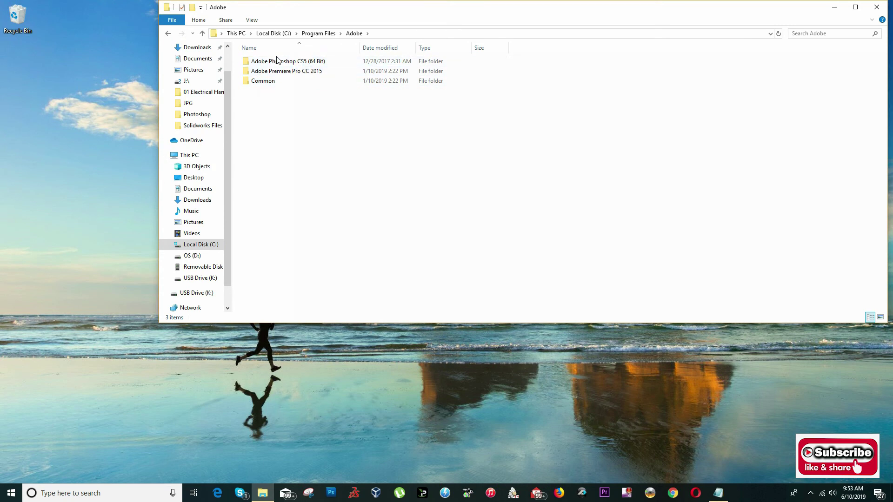
{"action": "left_click", "coordinate": [168, 33]}
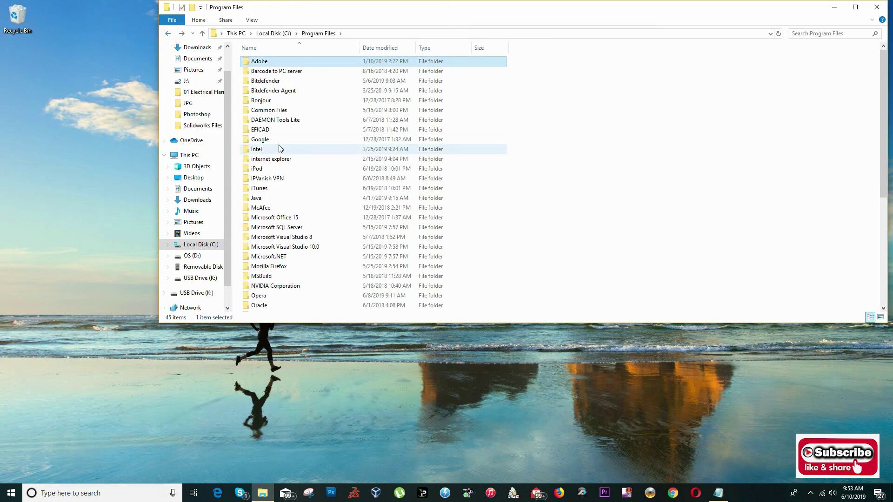
{"action": "left_click", "coordinate": [168, 34]}
{"action": "double_click", "coordinate": [268, 111]}
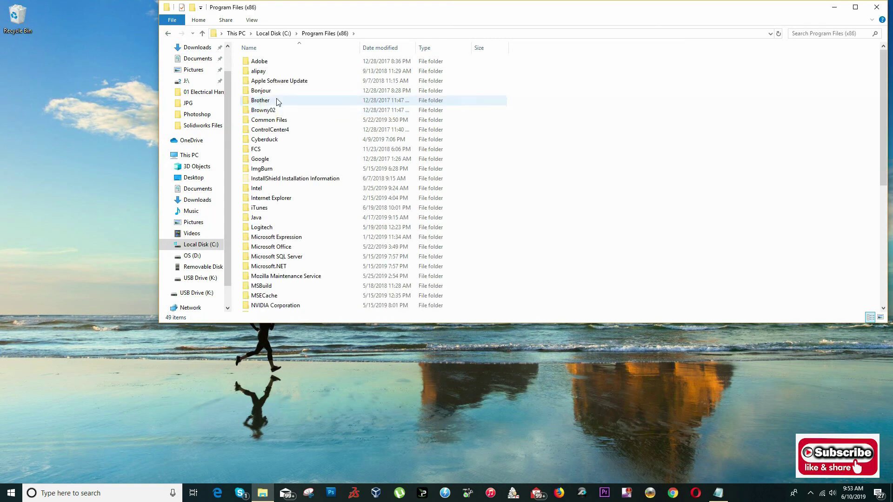
{"action": "double_click", "coordinate": [272, 69]}
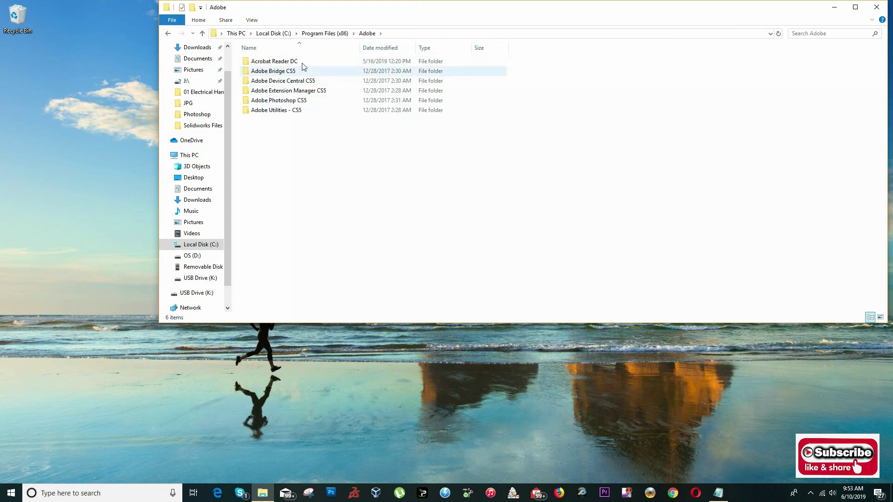
{"action": "left_click", "coordinate": [169, 38]}
{"action": "left_click", "coordinate": [169, 37]}
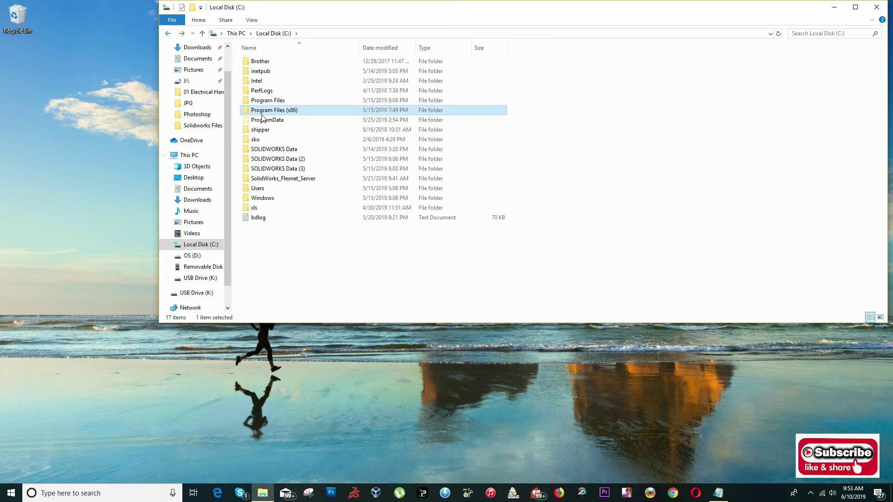
- Open C:\Program Files\Adobe\Adobe Photoshop CS5 (64 Bit)
{"action": "double_click", "coordinate": [274, 102]}
{"action": "double_click", "coordinate": [261, 61]}
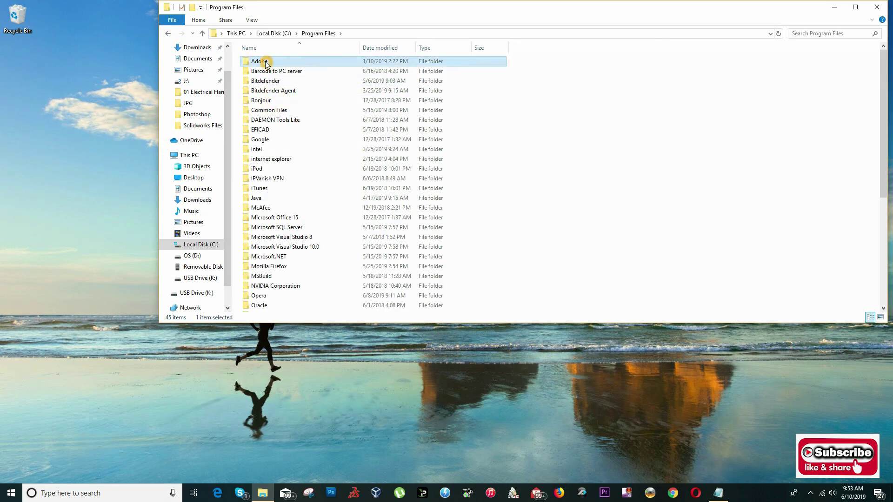
{"action": "left_click", "coordinate": [301, 64]}
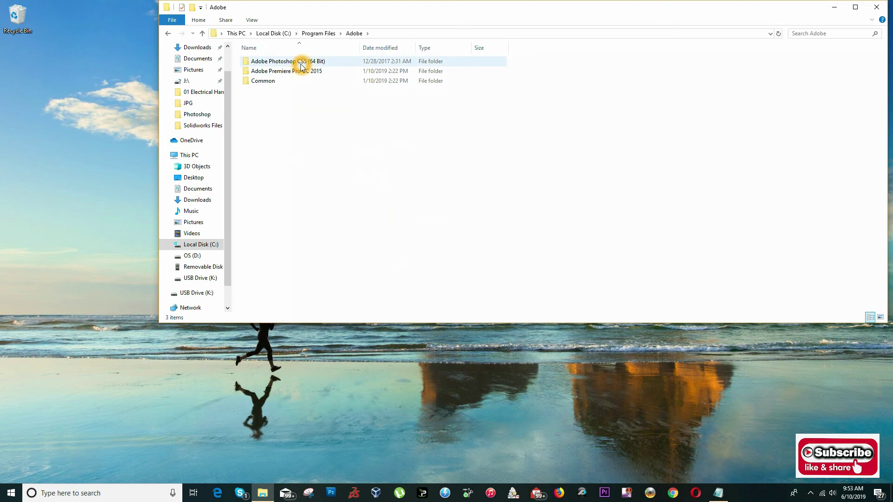
{"action": "left_click", "coordinate": [283, 65]}
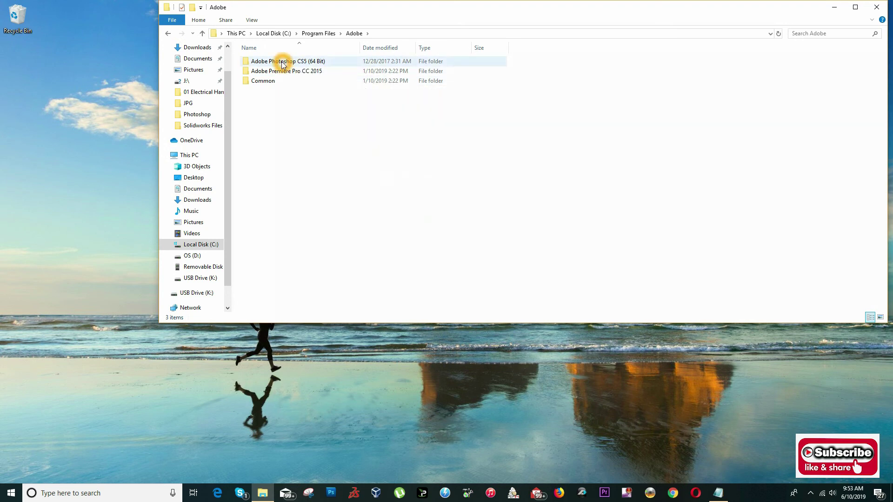
{"action": "double_click", "coordinate": [282, 66]}
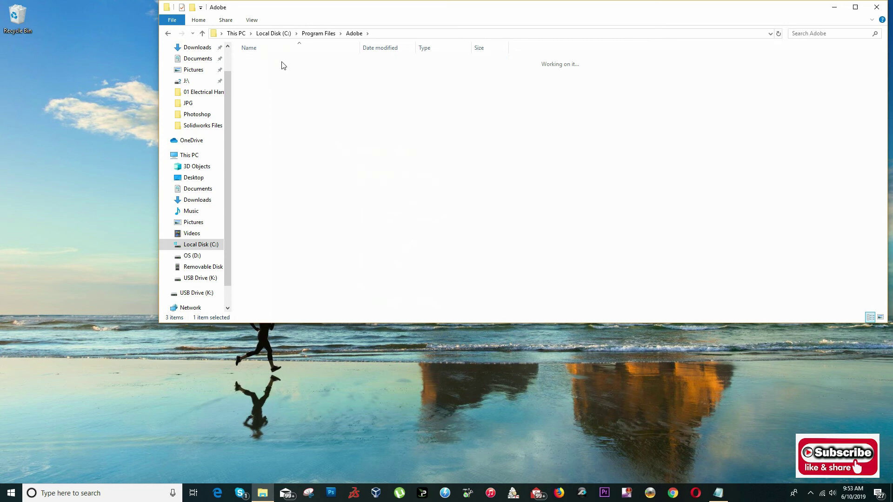
- Paste photoshop.exe.manifest into the folder, approving the administrator permission prompt
{"action": "scroll", "coordinate": [351, 201], "scroll_direction": "down", "scroll_amount": 4}
{"action": "left_click", "coordinate": [350, 248]}
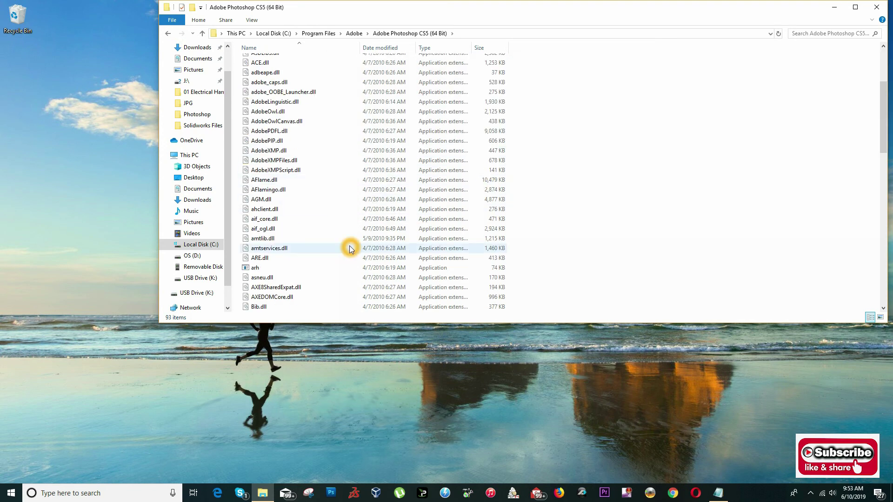
{"action": "key", "text": "ctrl+v"}
{"action": "left_click", "coordinate": [179, 185]}
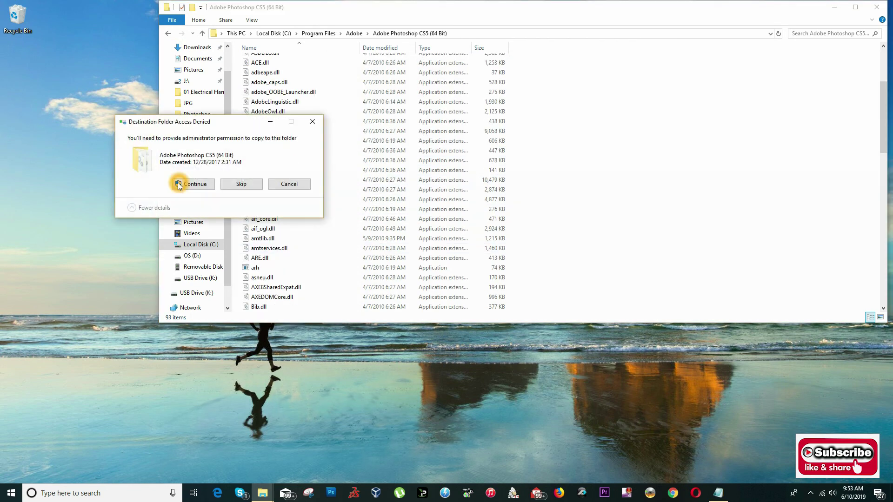
{"action": "left_click", "coordinate": [168, 142]}
{"action": "left_click", "coordinate": [138, 142]}
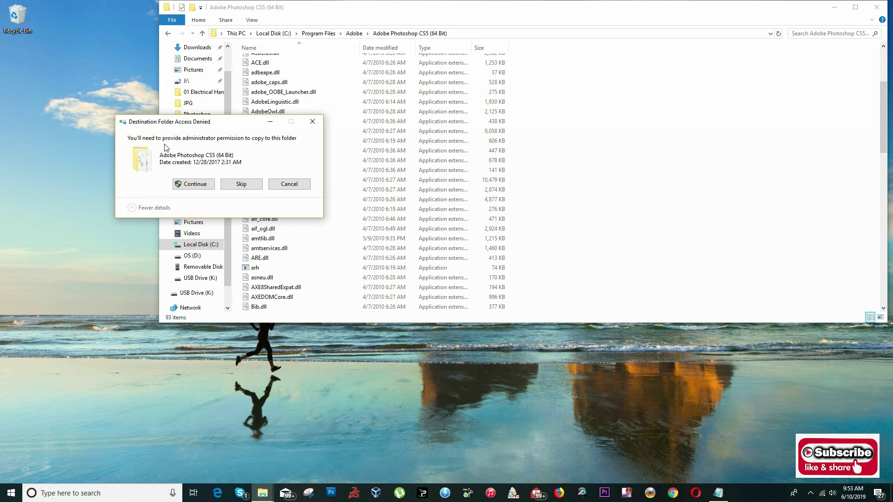
{"action": "left_click", "coordinate": [204, 151]}
{"action": "left_click", "coordinate": [247, 149]}
{"action": "left_click", "coordinate": [254, 149]}
{"action": "left_click", "coordinate": [193, 184]}
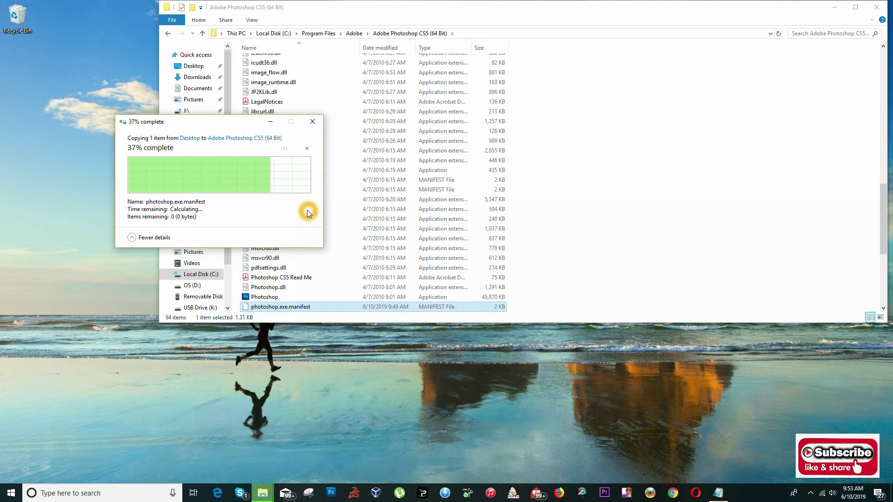
{"action": "left_click", "coordinate": [644, 206]}
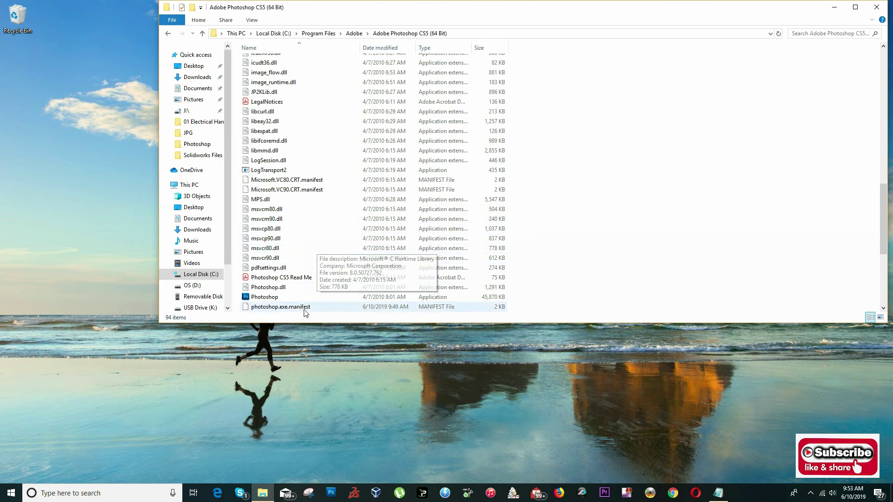
- Launch Photoshop.exe from the Adobe Photoshop CS5 (64 Bit) folder
{"action": "double_click", "coordinate": [268, 297]}
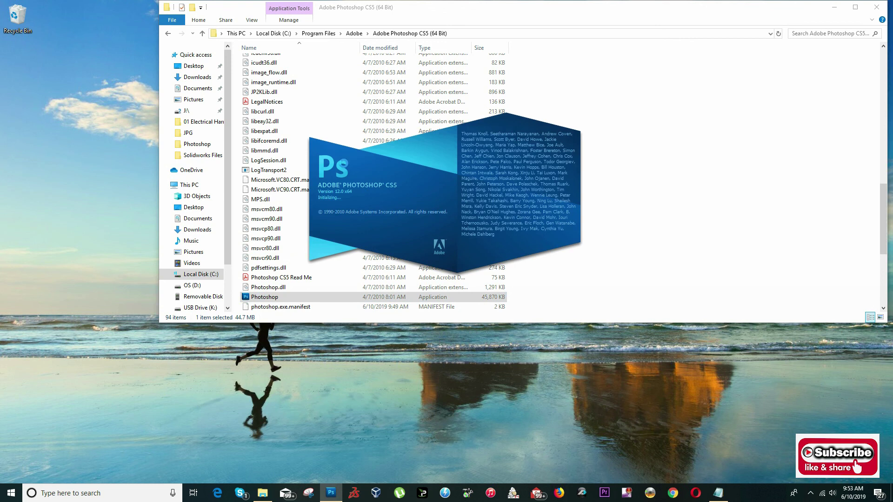